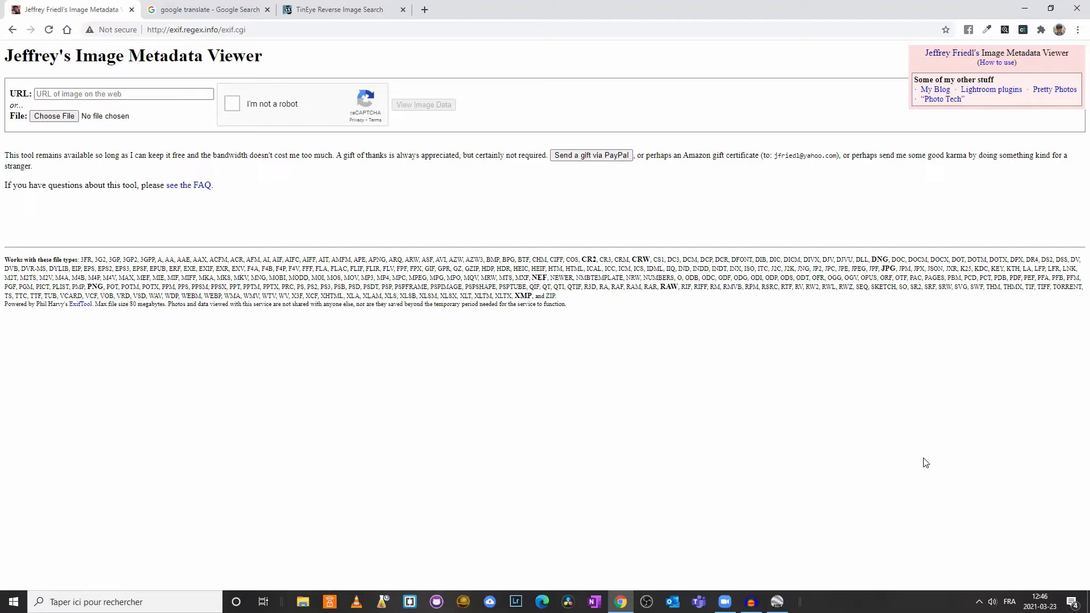
# Step: Load exemple-1.jpg from the Bureau folder, complete the robot check, and view the image's metadata
pyautogui.moveTo(638, 304); pyautogui.dragTo(2, 258)
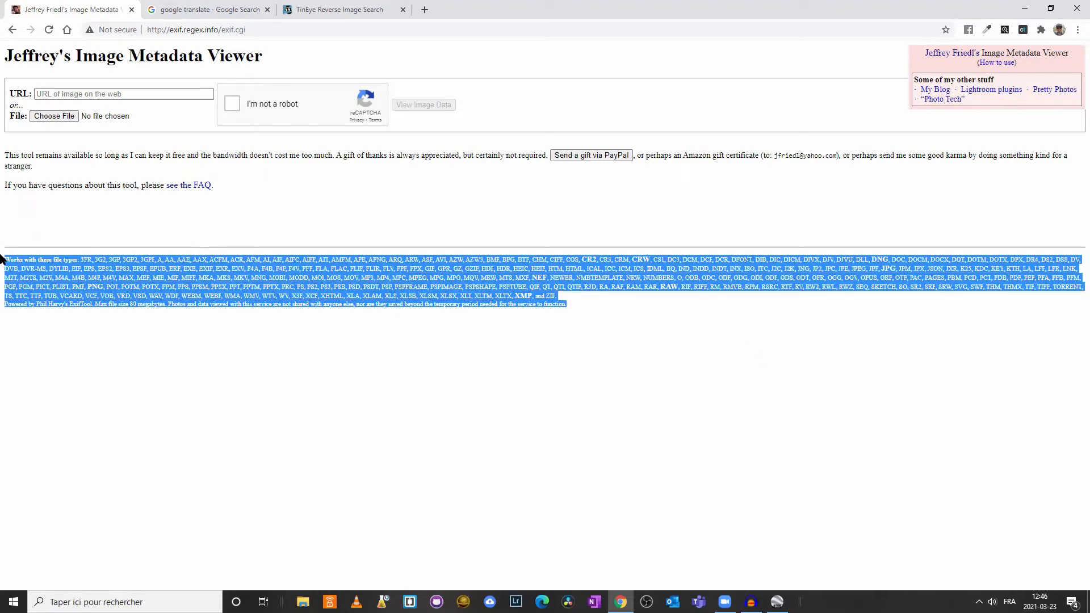
pyautogui.click(453, 405)
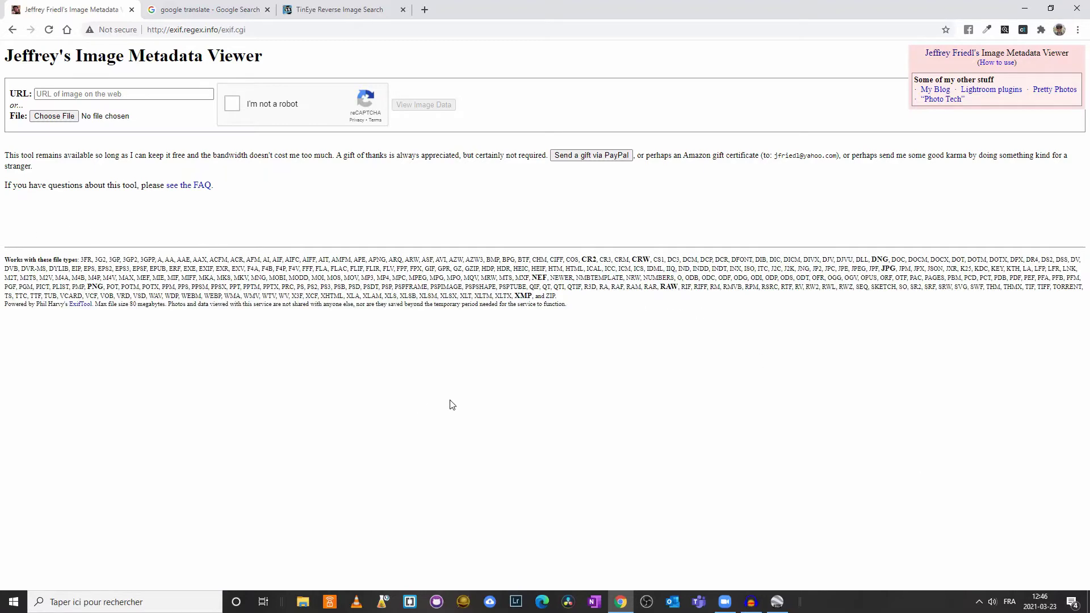
pyautogui.click(58, 118)
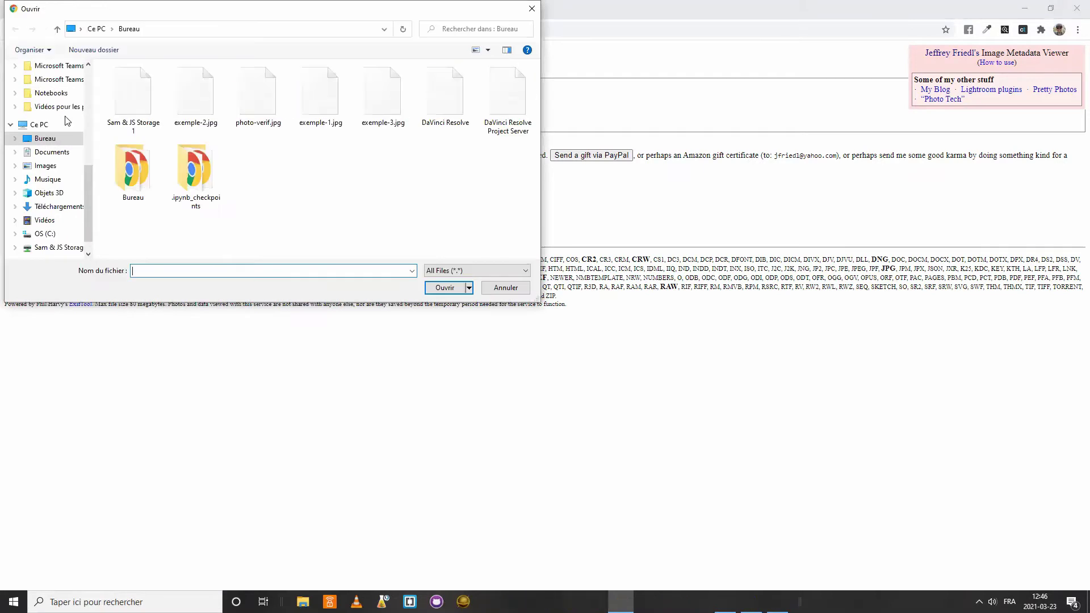
pyautogui.click(321, 111)
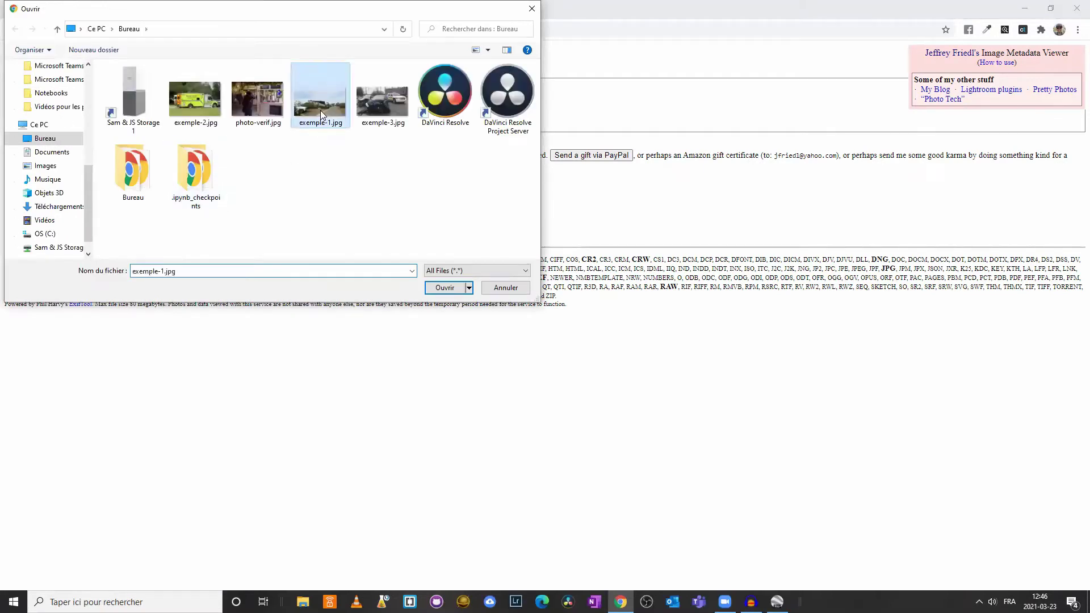
pyautogui.click(446, 288)
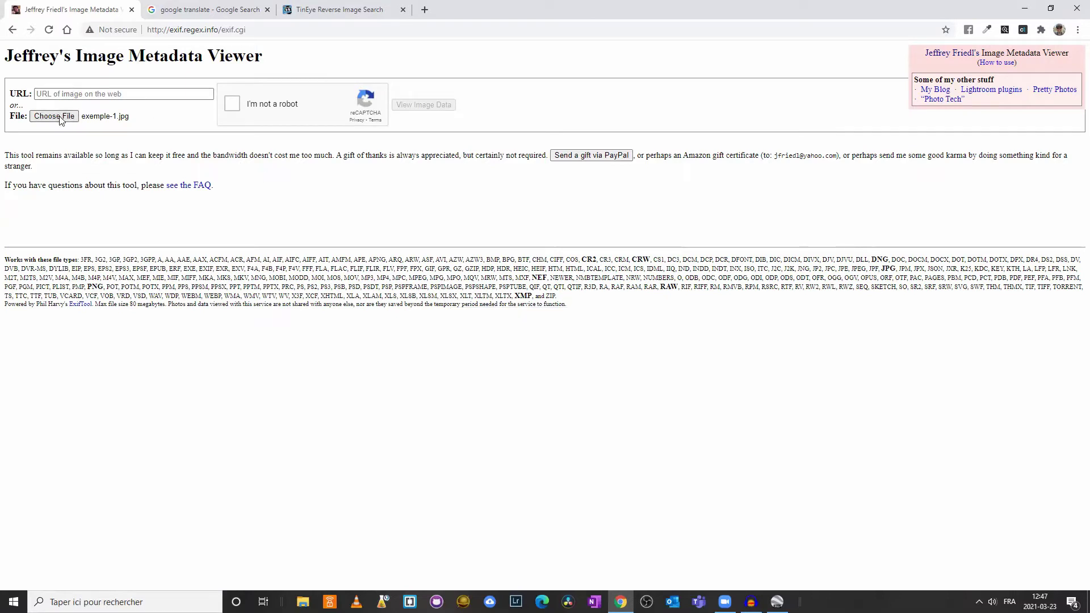
pyautogui.click(232, 106)
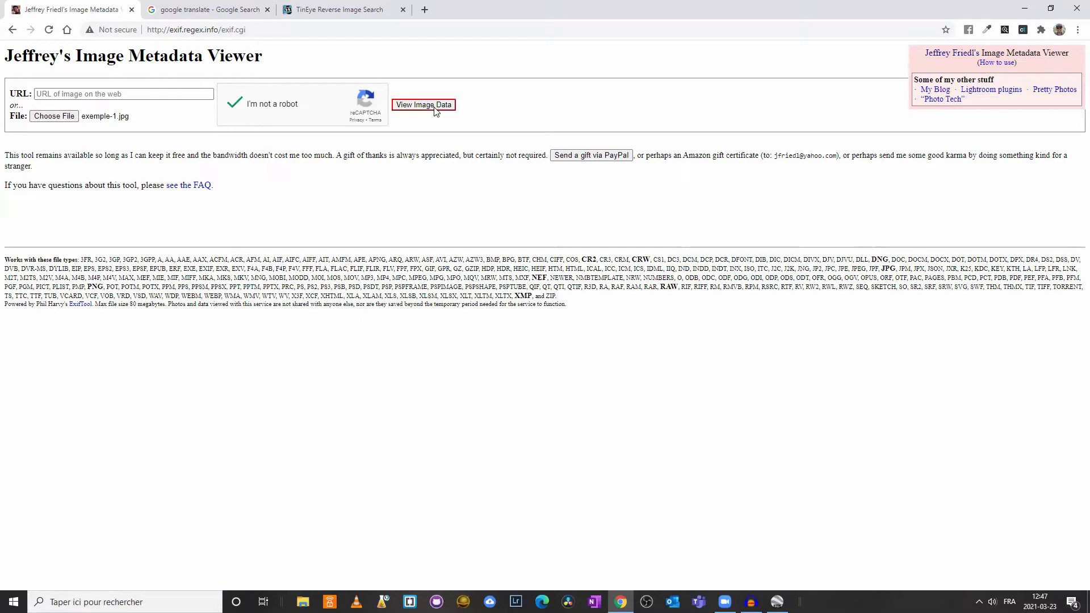
pyautogui.click(435, 107)
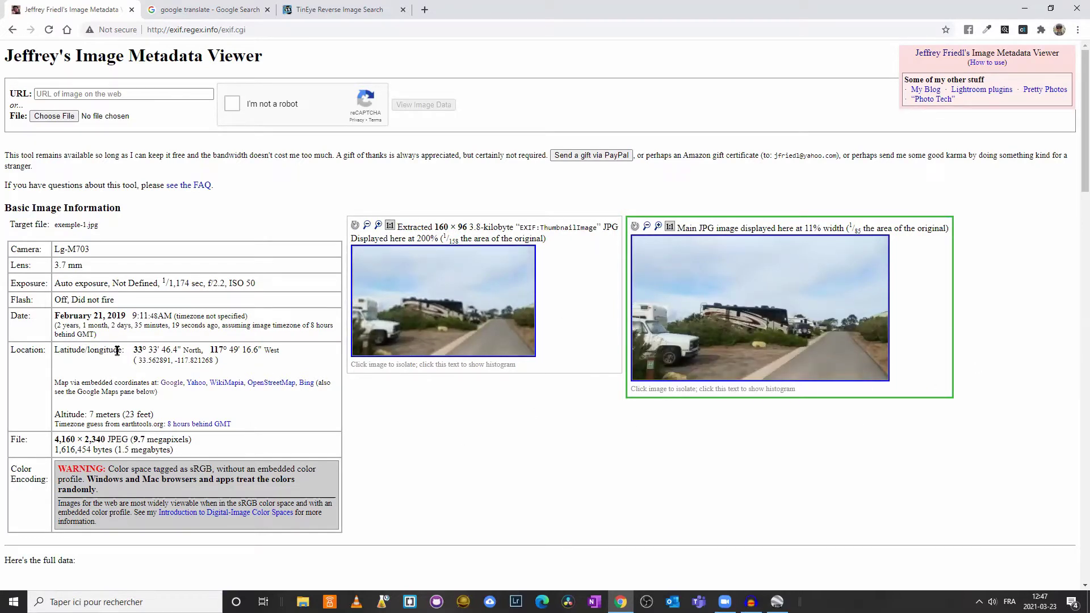
# Step: Examine the photo's basic information: date, GPS coordinates, camera, lens, exposure and the available map links
pyautogui.moveTo(299, 358); pyautogui.dragTo(130, 355)
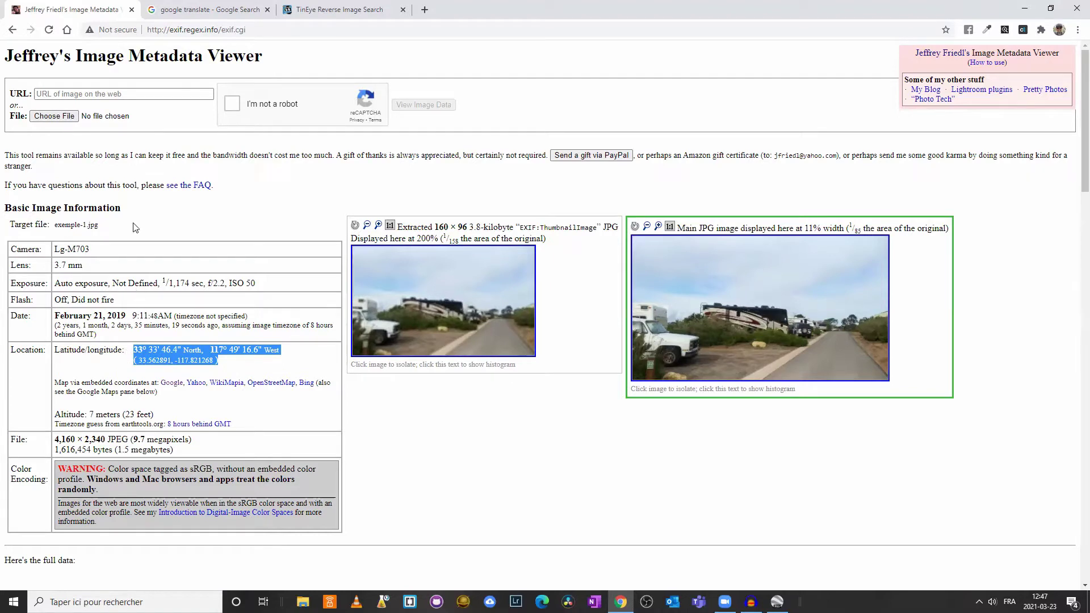
pyautogui.moveTo(136, 211); pyautogui.dragTo(3, 216)
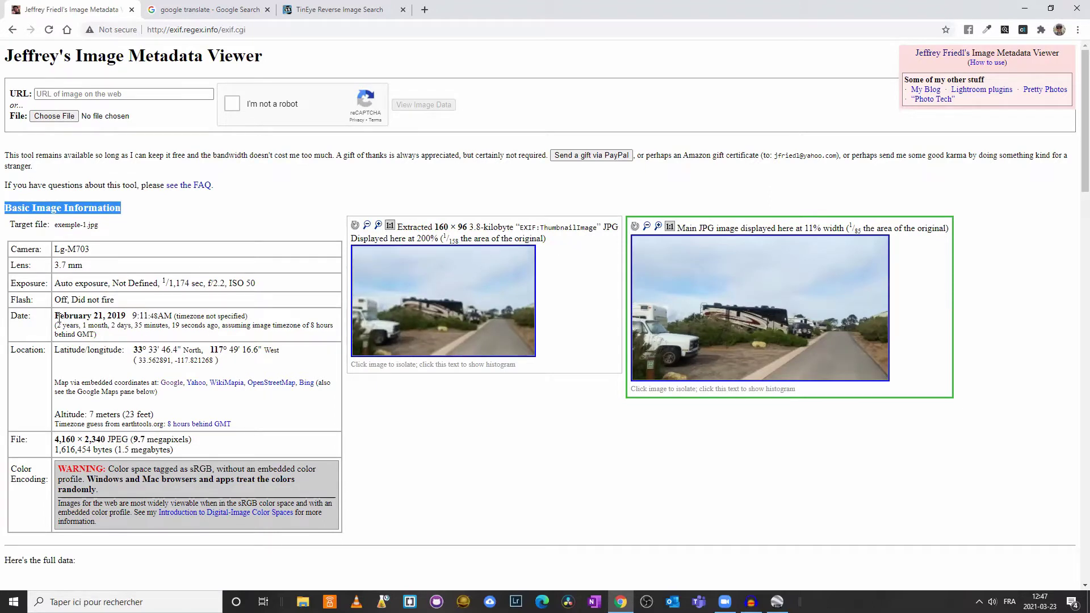
pyautogui.moveTo(59, 316); pyautogui.dragTo(139, 336)
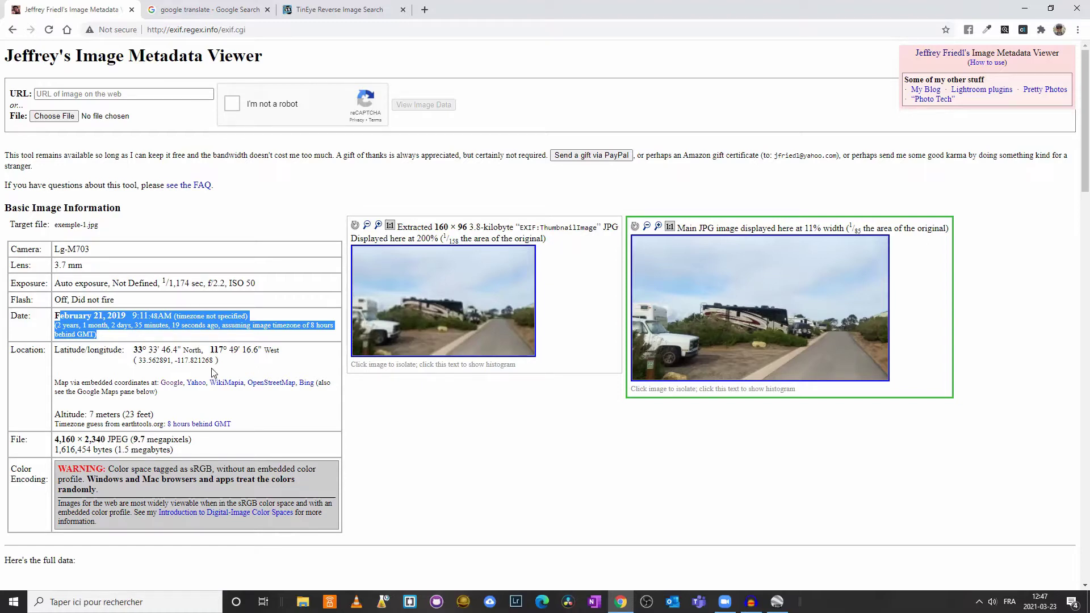
pyautogui.moveTo(238, 366); pyautogui.dragTo(131, 351)
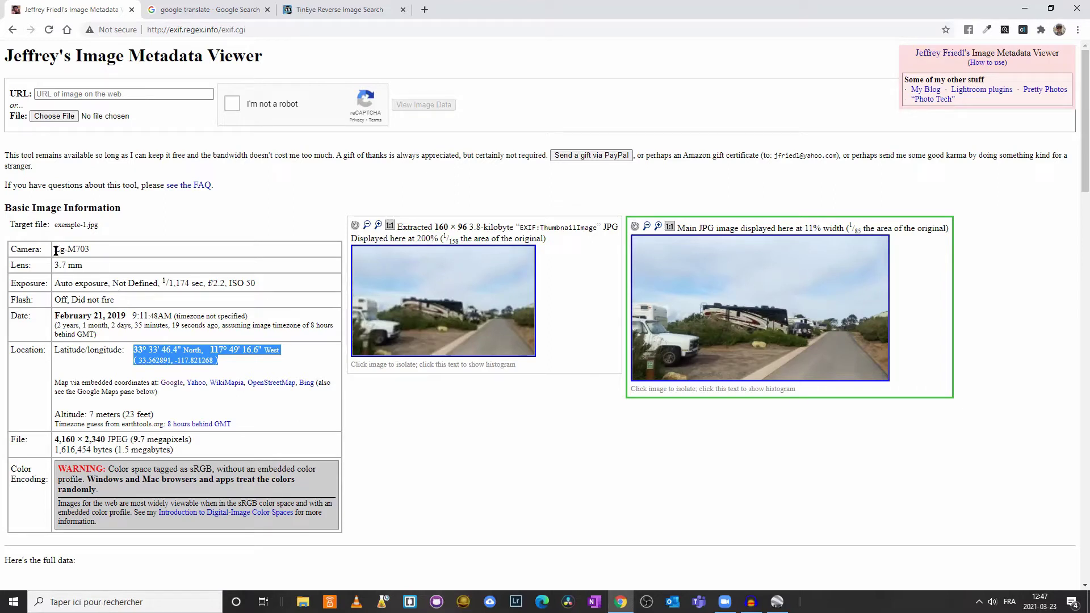
pyautogui.moveTo(55, 250)
pyautogui.mouseDown()
pyautogui.moveTo(126, 255)
pyautogui.moveTo(55, 266)
pyautogui.mouseUp()
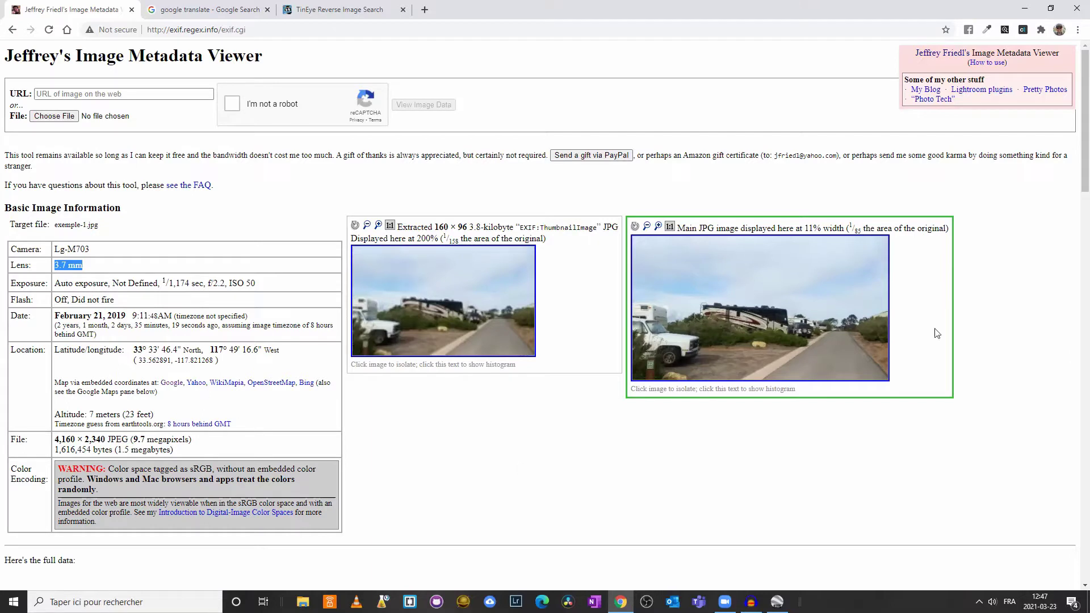
pyautogui.moveTo(264, 284); pyautogui.dragTo(57, 284)
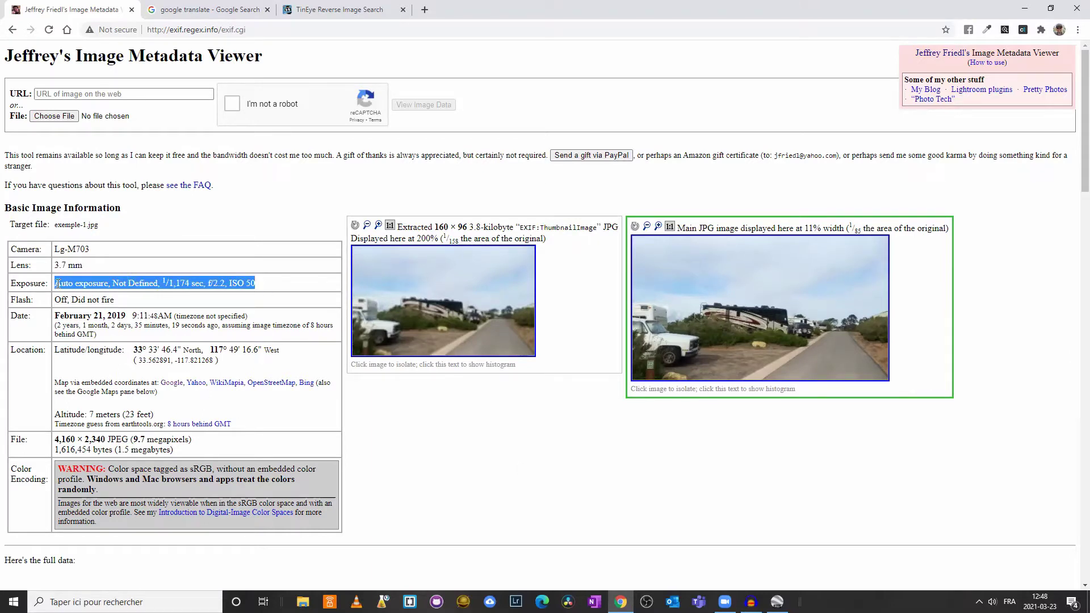
pyautogui.click(520, 475)
pyautogui.moveTo(55, 384); pyautogui.dragTo(146, 386)
pyautogui.click(210, 415)
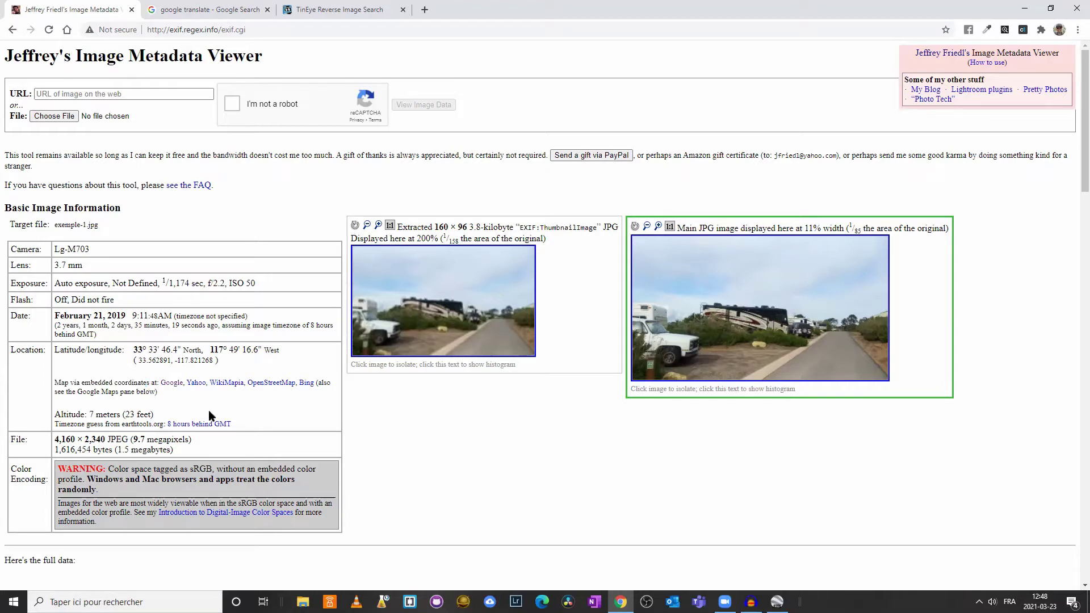
# Step: Open the Google map of the photo's embedded coordinates in a new tab and switch to it
pyautogui.rightClick(172, 385)
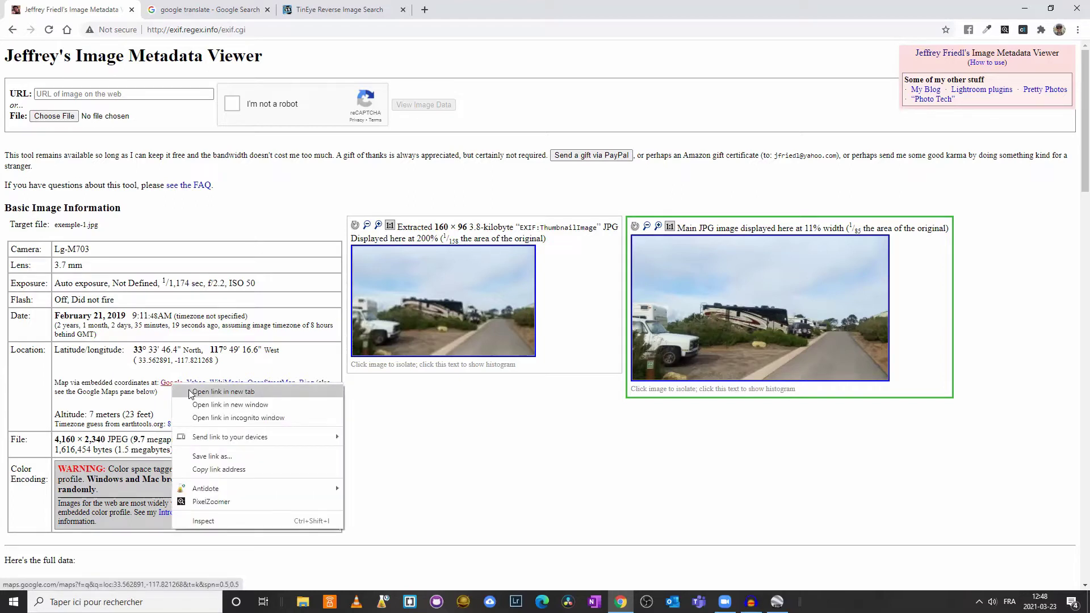
pyautogui.click(190, 393)
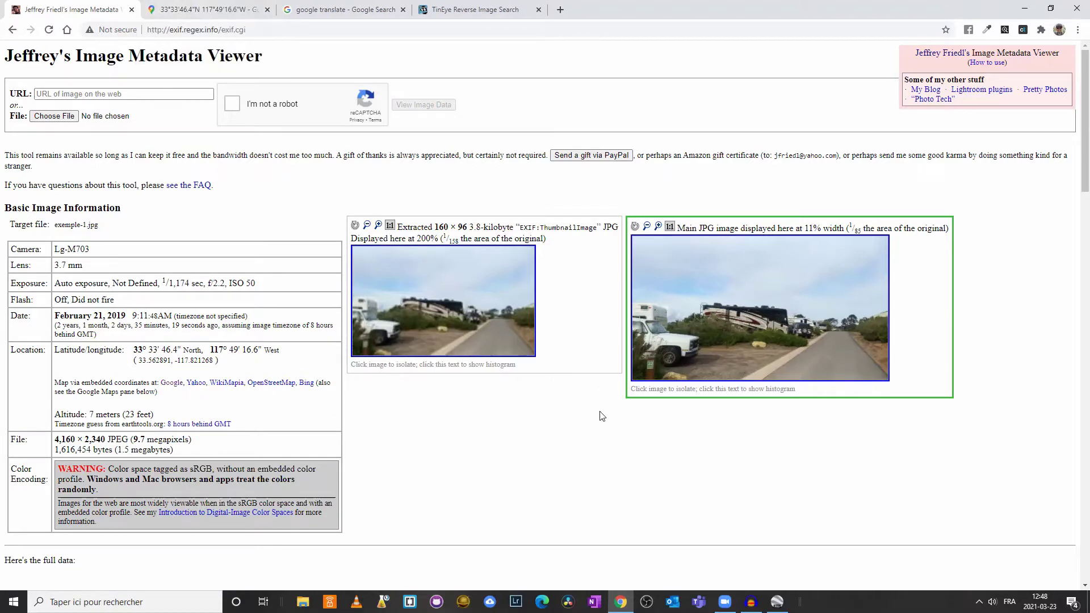
pyautogui.click(193, 10)
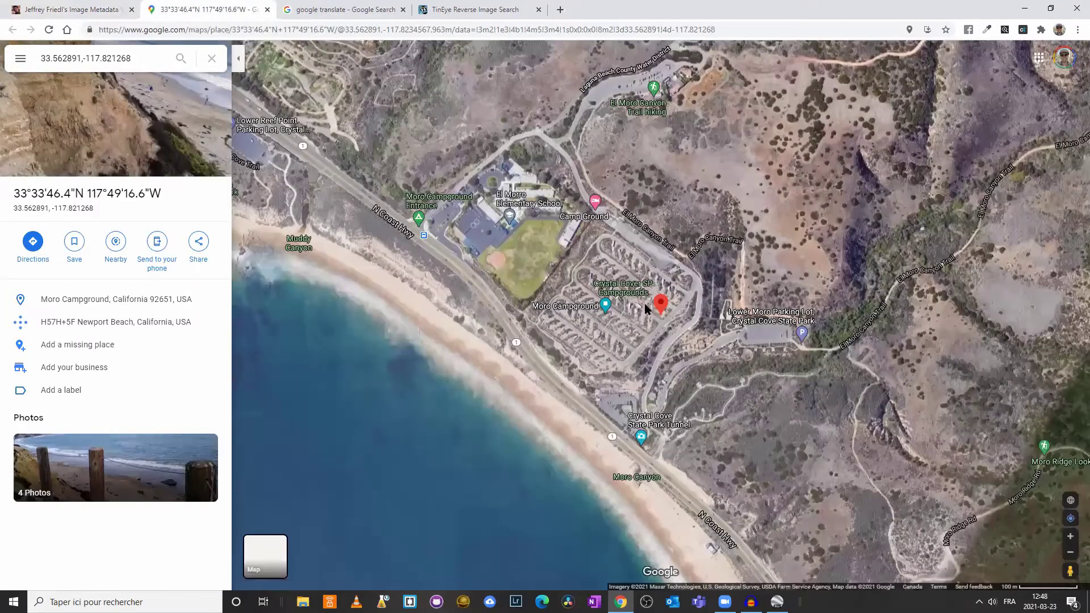
# Step: Open Street View on the campground road at the map marker and face along the road with the parked motorhome beside it
pyautogui.scroll(-3, 508, 343)
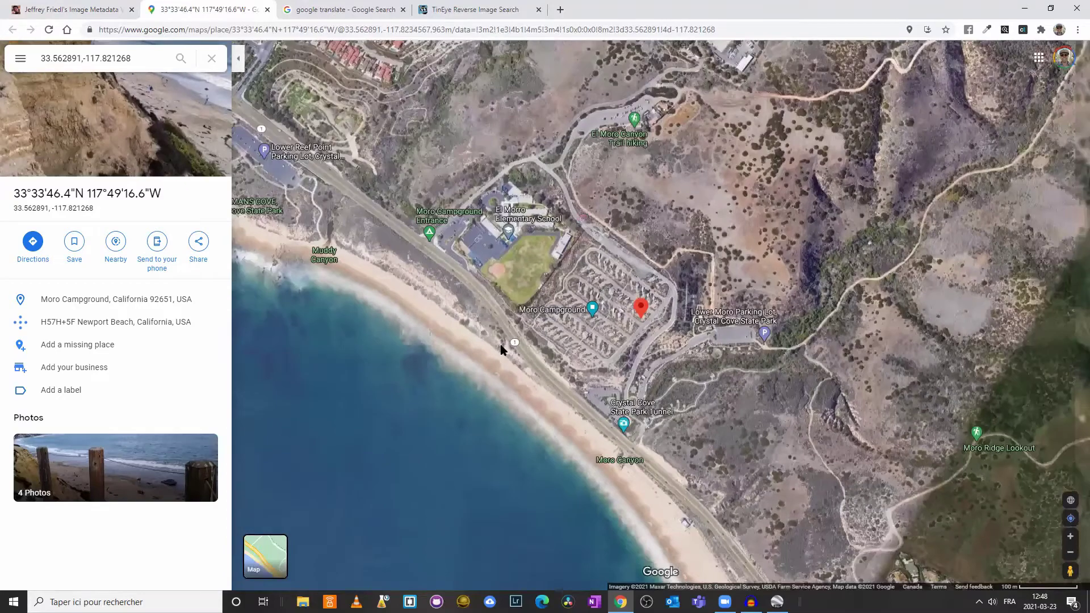
pyautogui.scroll(-5, 501, 359)
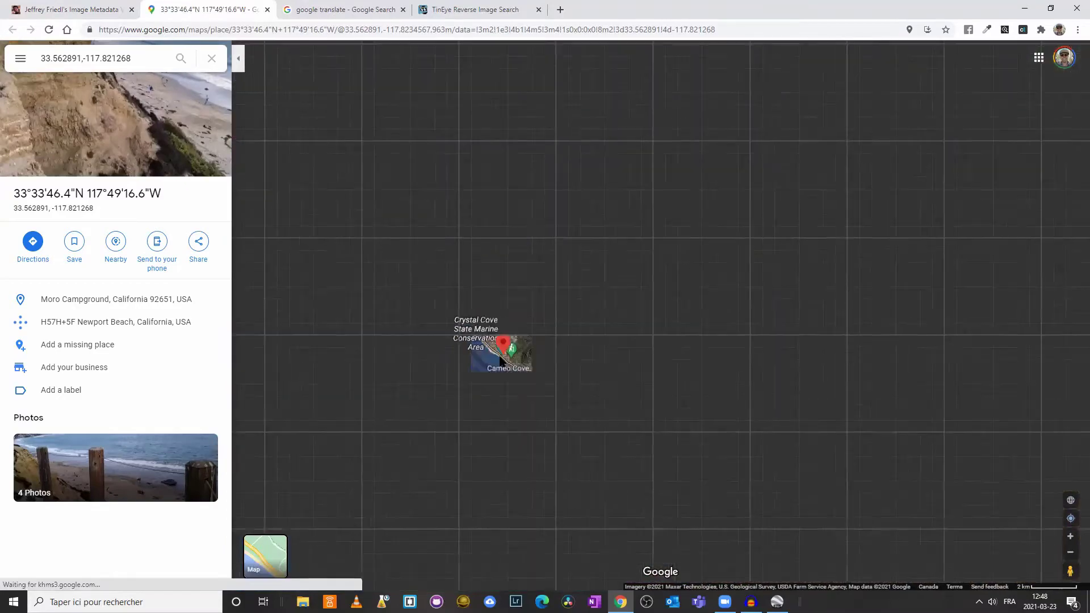
pyautogui.scroll(-3, 501, 363)
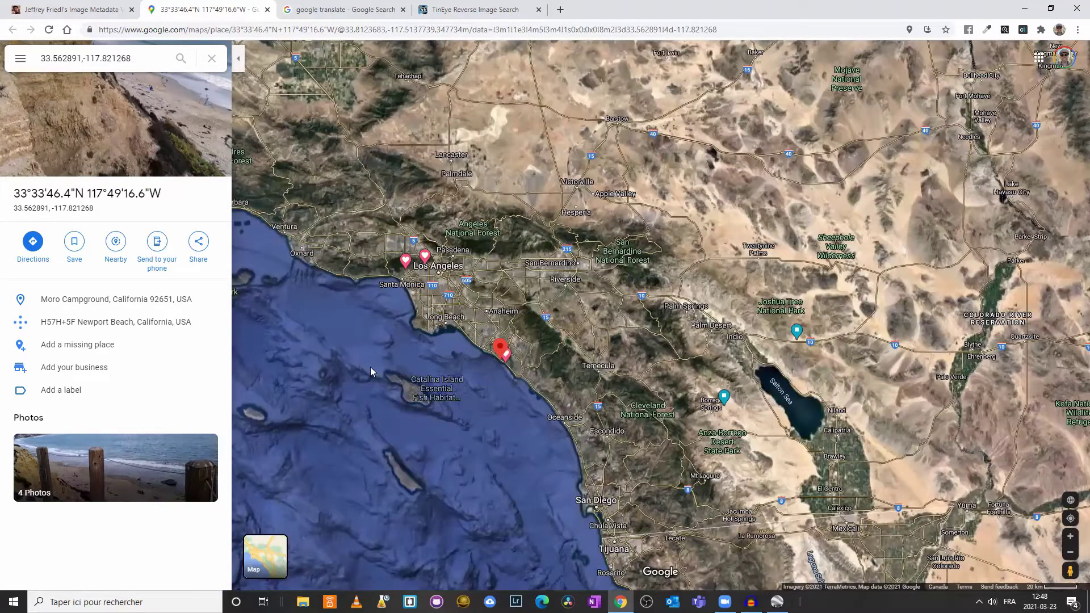
pyautogui.scroll(5, 502, 351)
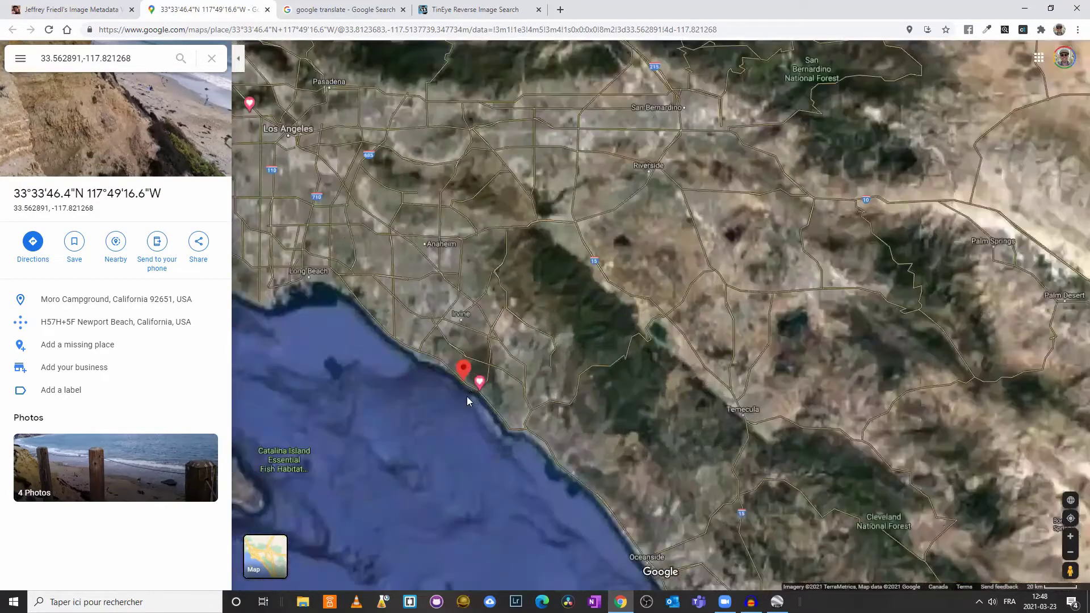
pyautogui.scroll(7, 415, 360)
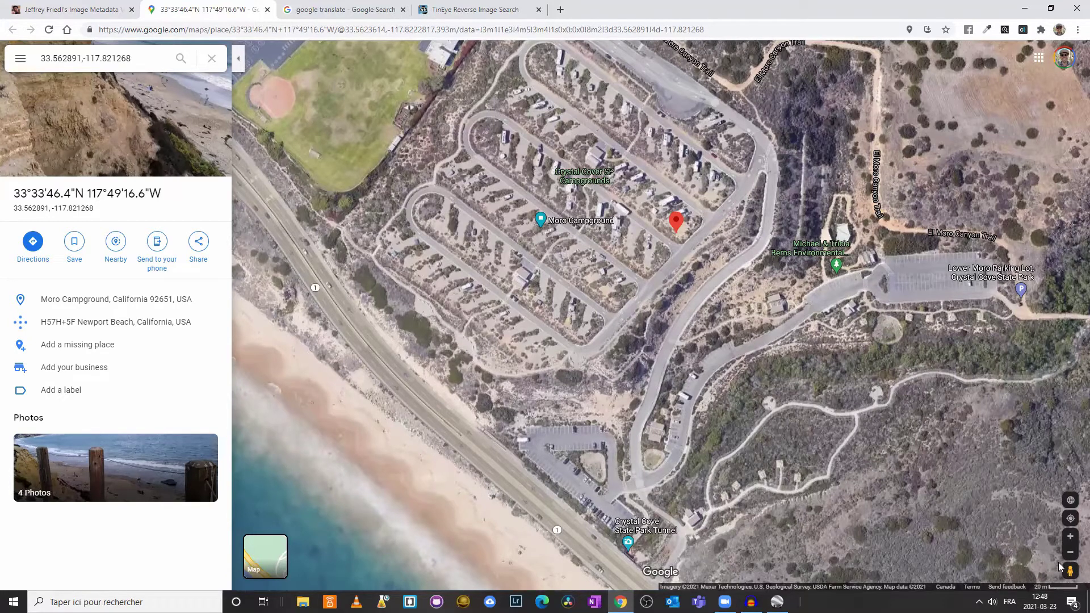
pyautogui.moveTo(1067, 569); pyautogui.dragTo(666, 206)
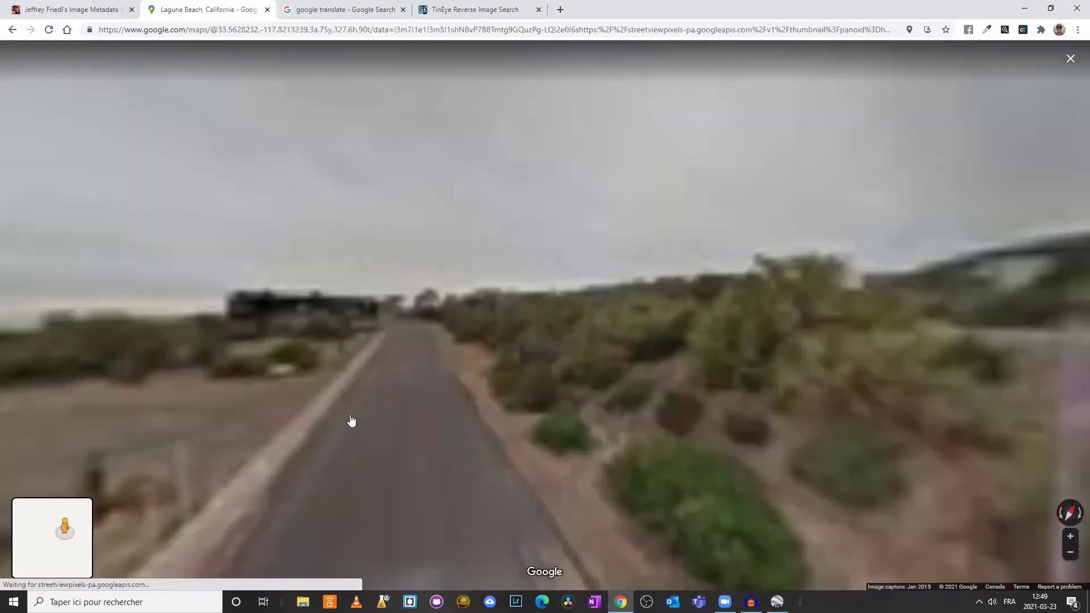
pyautogui.moveTo(267, 457); pyautogui.dragTo(442, 416)
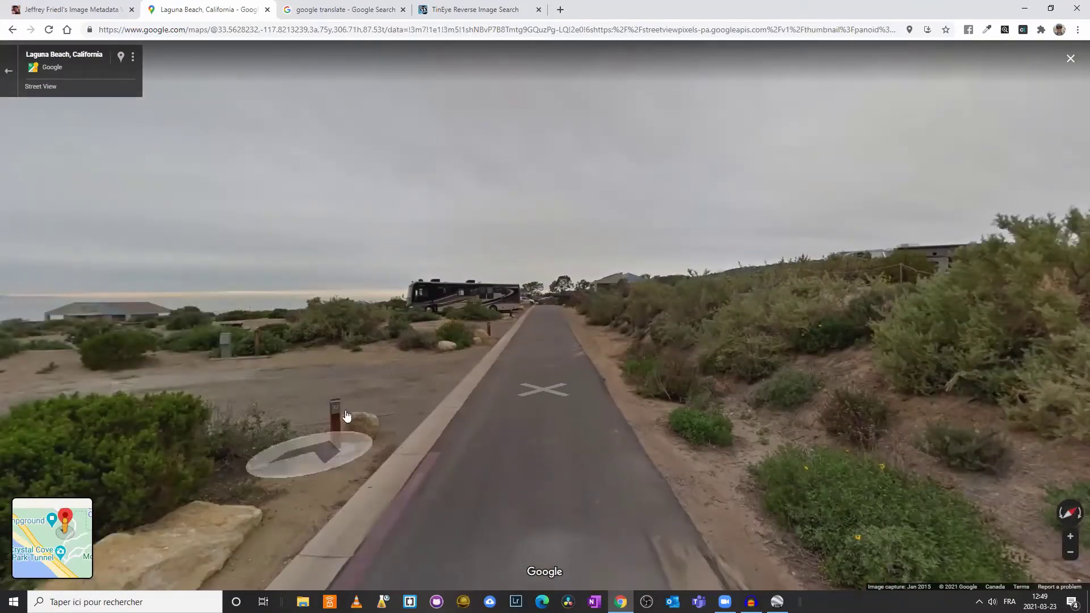
# Step: Compare the uploaded photo with the Street View scene, checking the road, motorhome and roadside features
pyautogui.click(71, 10)
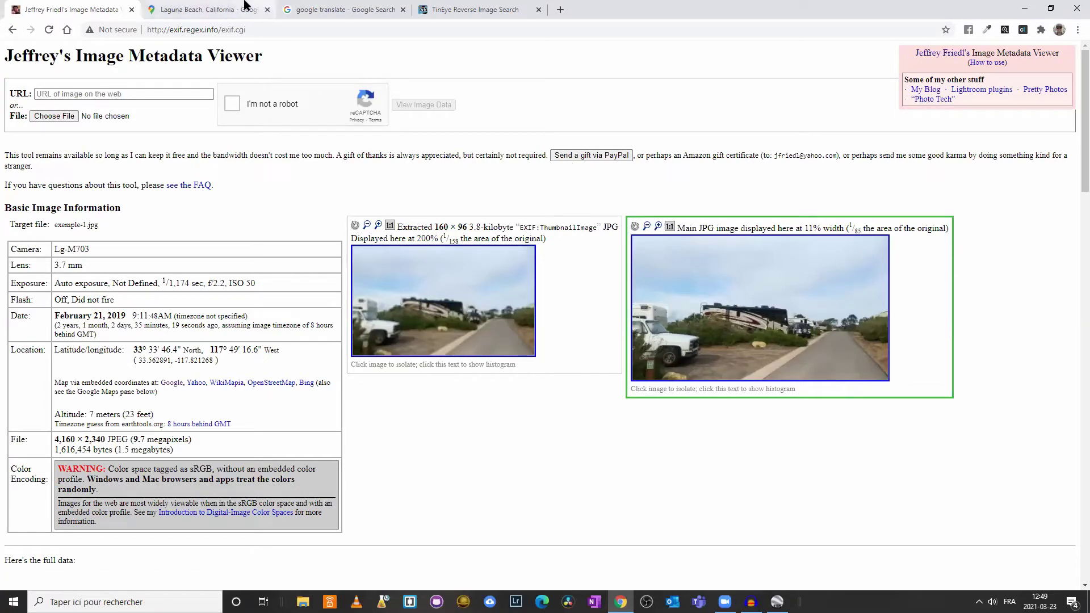
pyautogui.click(204, 9)
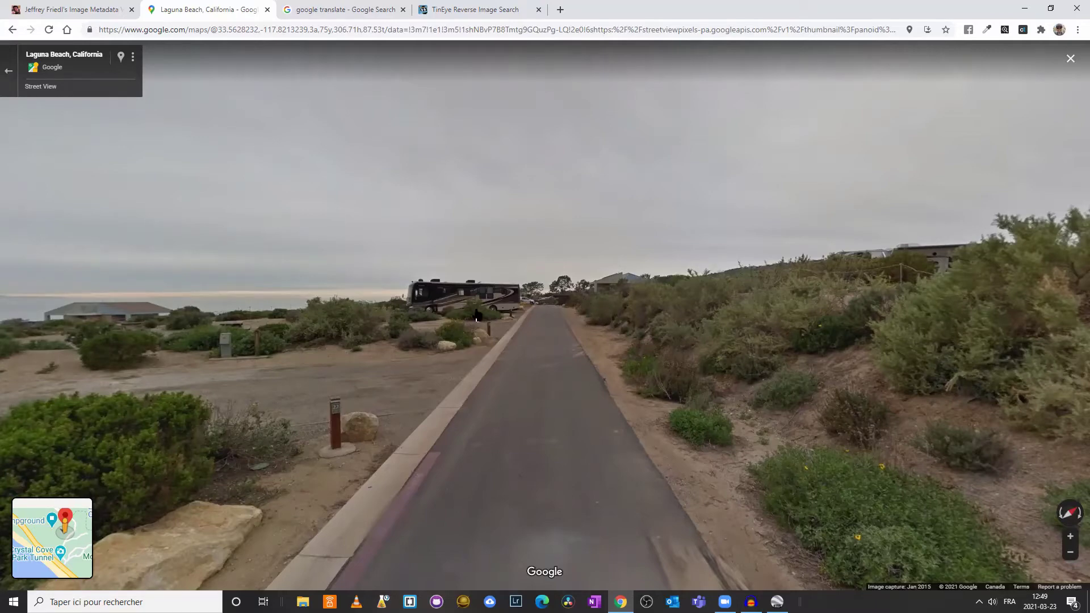
pyautogui.click(65, 9)
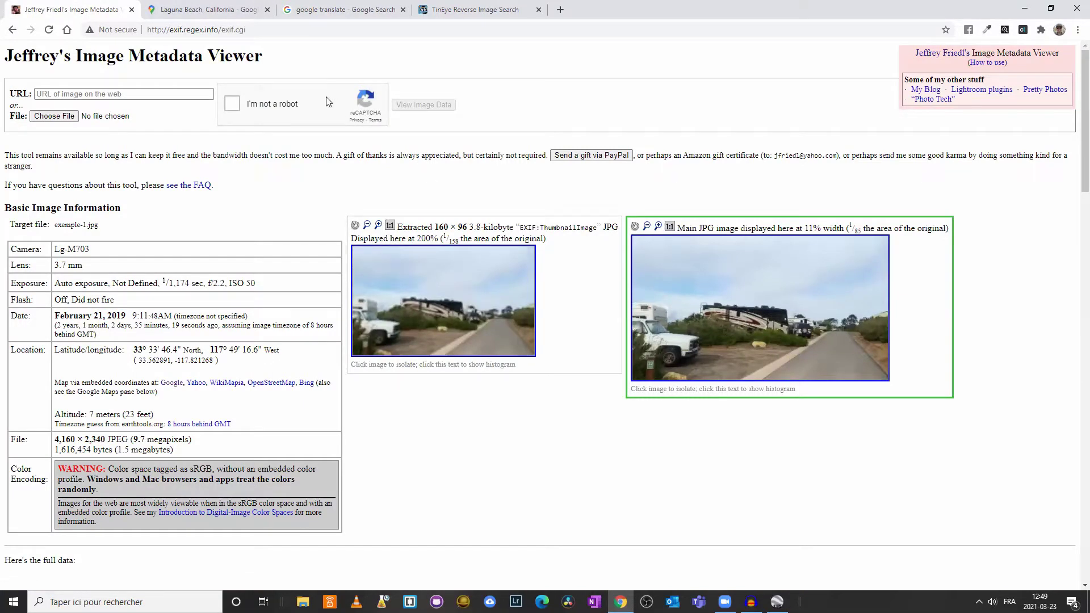
pyautogui.click(225, 11)
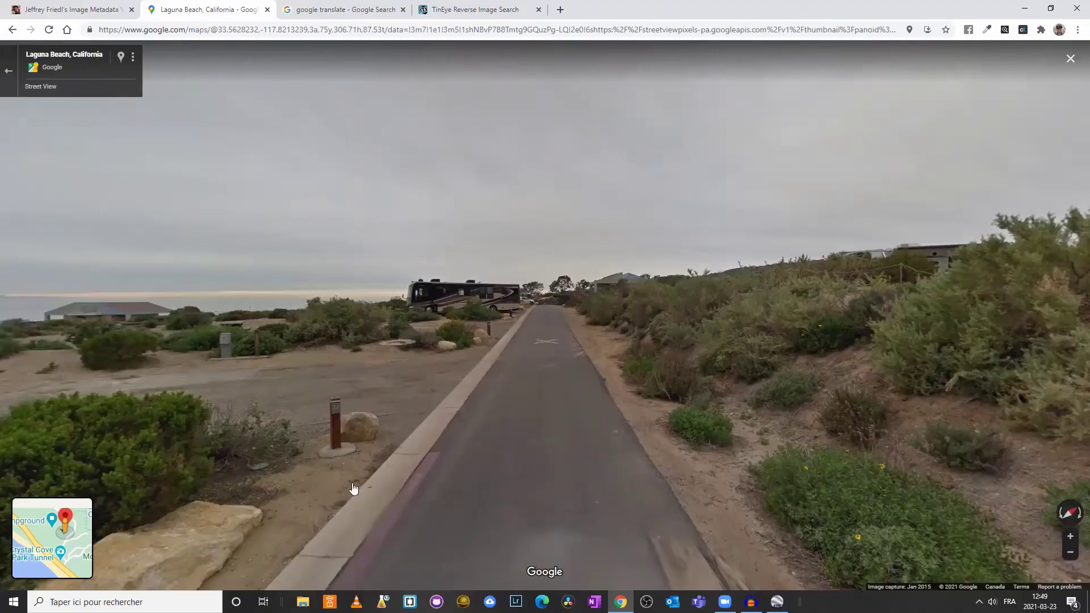
pyautogui.click(75, 8)
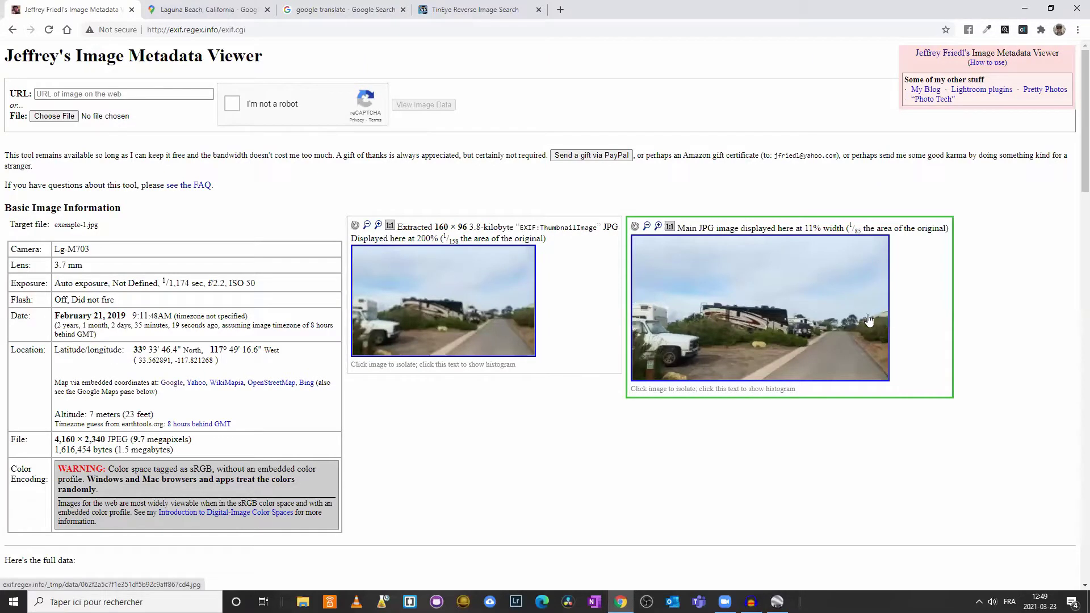
# Step: Enlarge the main JPG image and compare its numbered campsite post with a closer Street View of the same spot
pyautogui.click(659, 227)
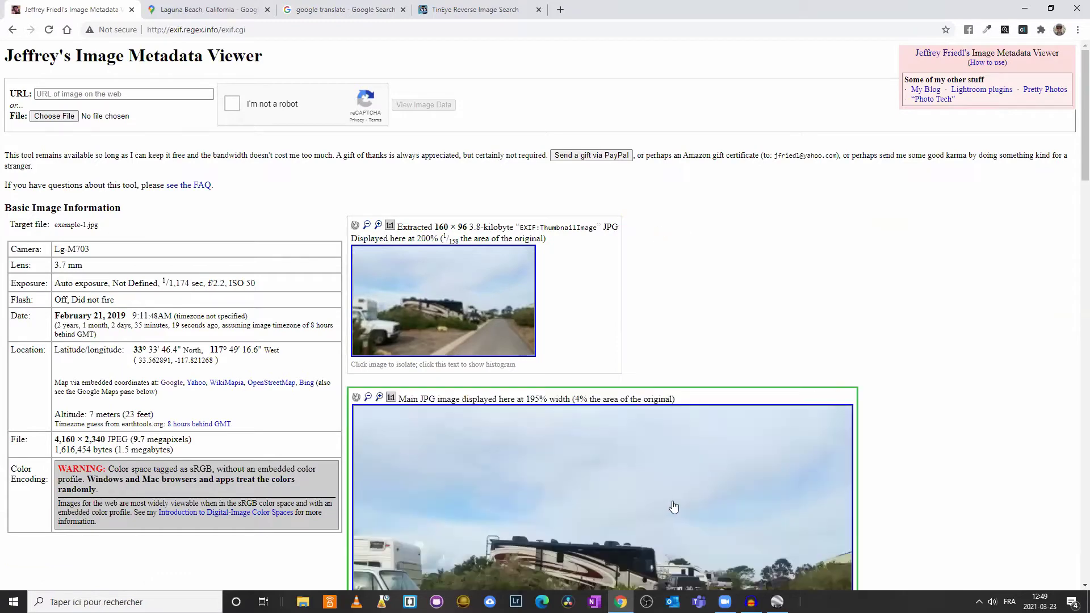
pyautogui.scroll(-4, 908, 426)
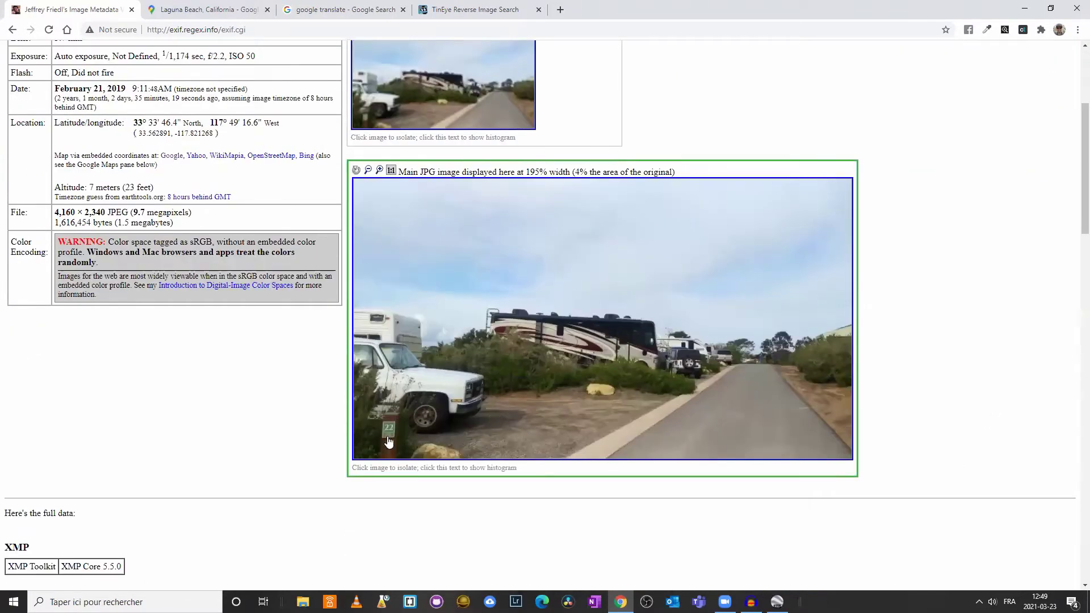
pyautogui.click(182, 10)
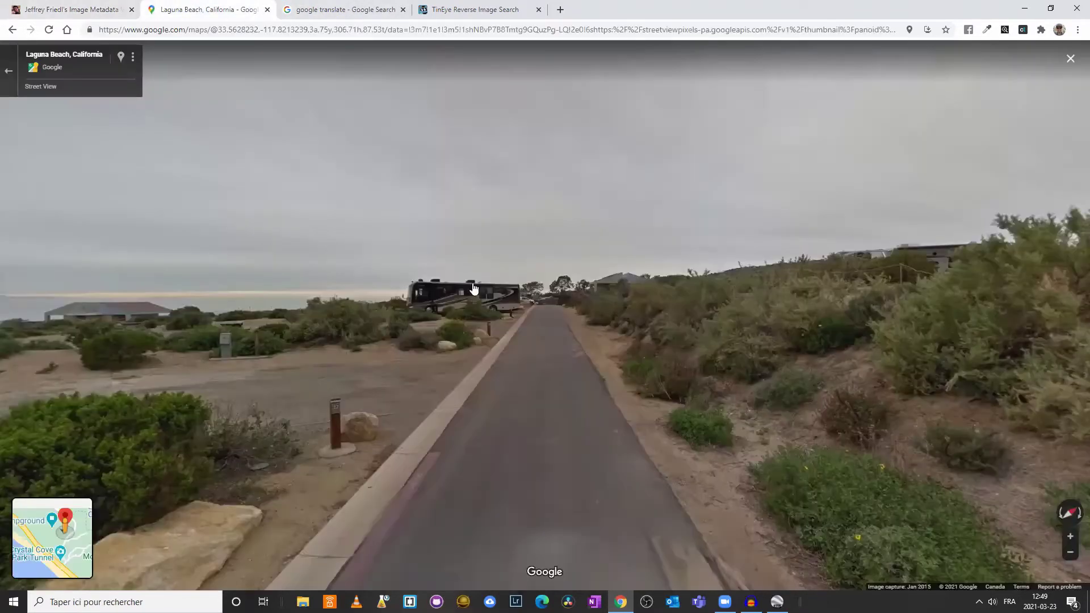
pyautogui.scroll(1, 538, 348)
pyautogui.scroll(1, 573, 374)
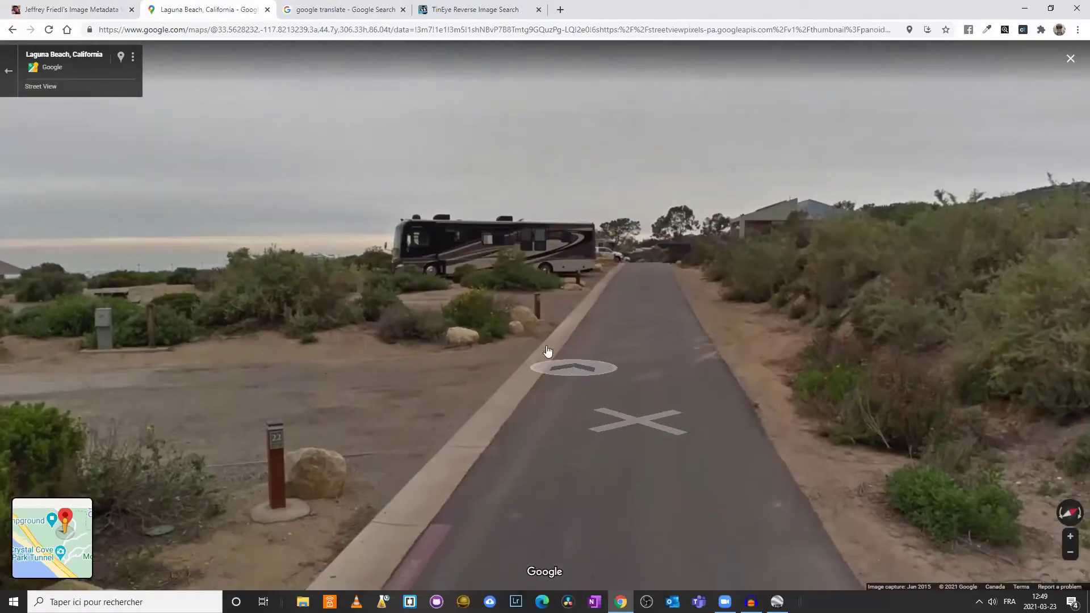
# Step: Return to the photo's metadata page and close the Laguna Beach map tab
pyautogui.click(74, 10)
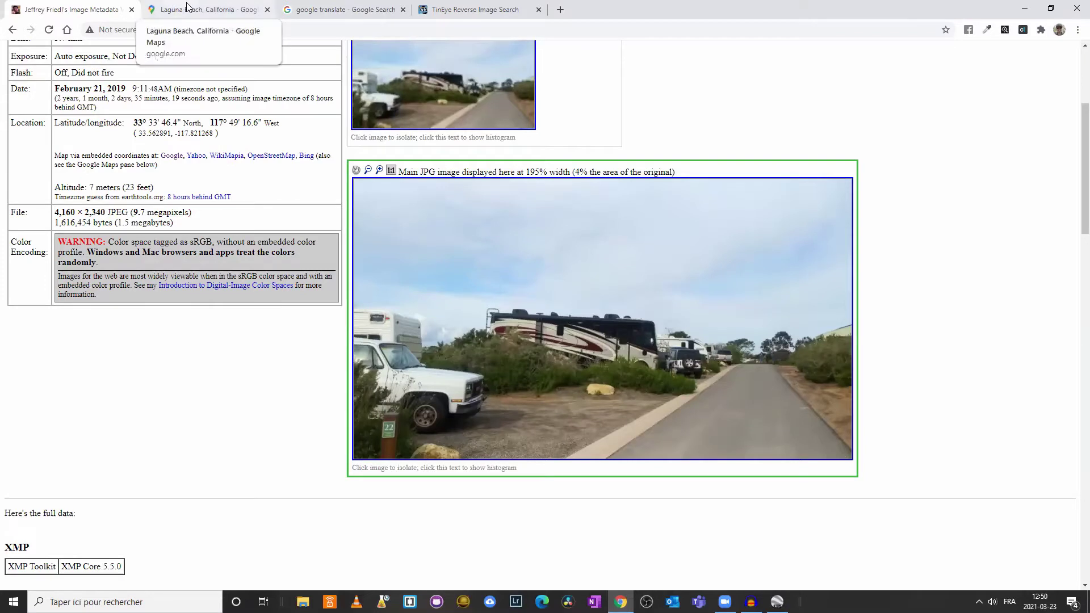
pyautogui.click(268, 10)
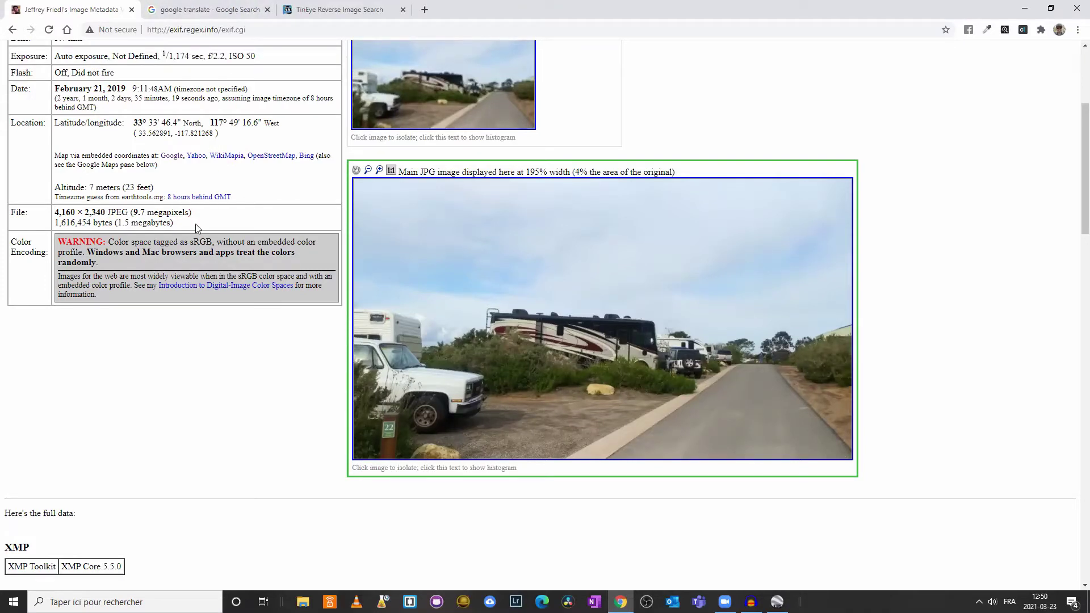
# Step: Upload exemple-2.jpg to the metadata viewer, complete the robot check and view its image data
pyautogui.moveTo(62, 130); pyautogui.dragTo(248, 136)
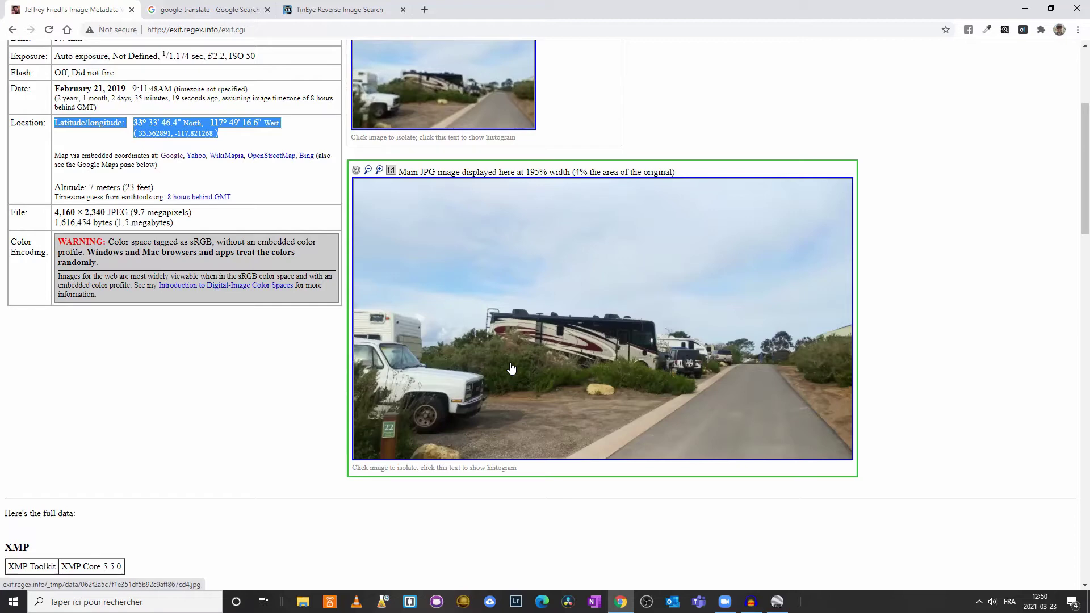
pyautogui.scroll(4, 329, 306)
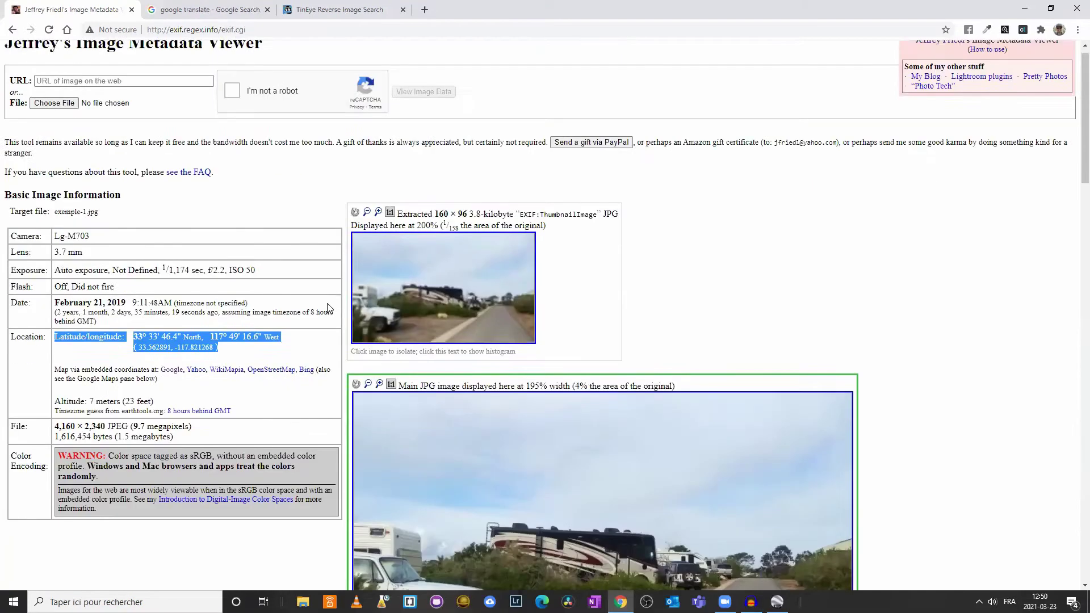
pyautogui.click(66, 117)
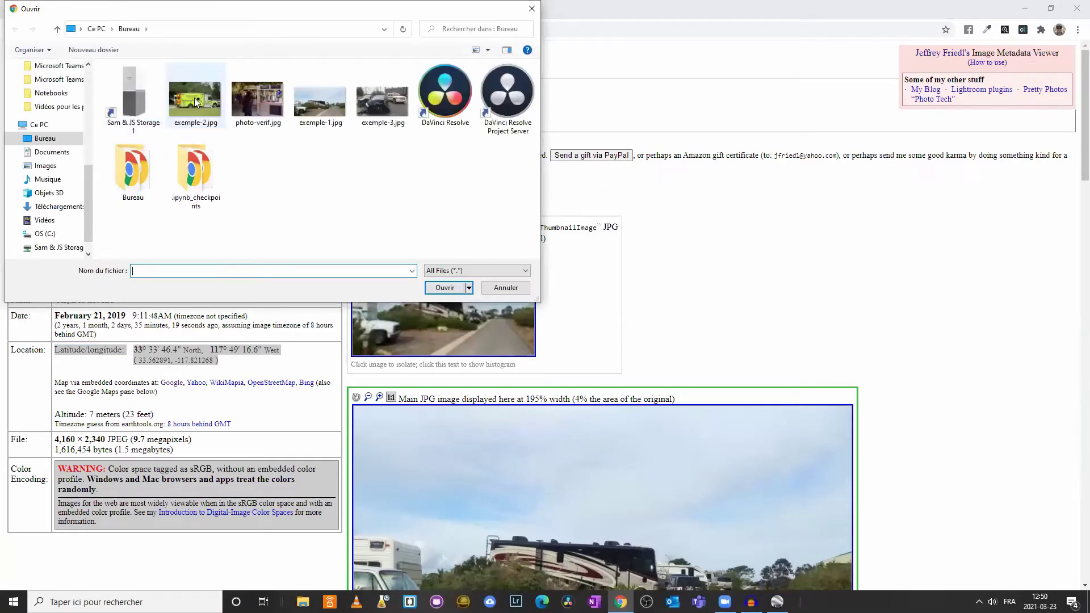
pyautogui.click(194, 97)
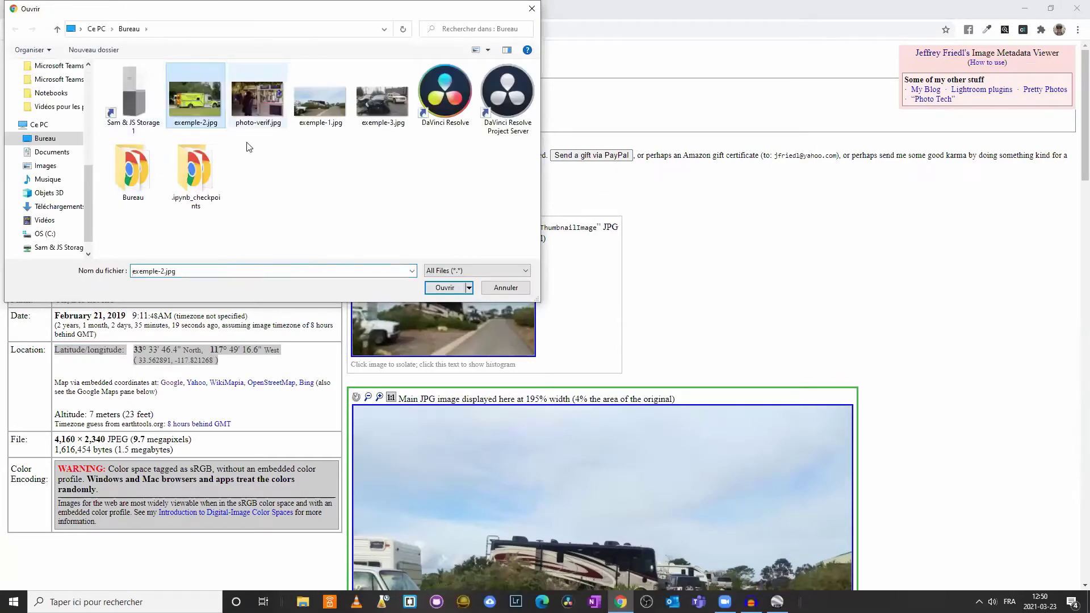
pyautogui.click(441, 289)
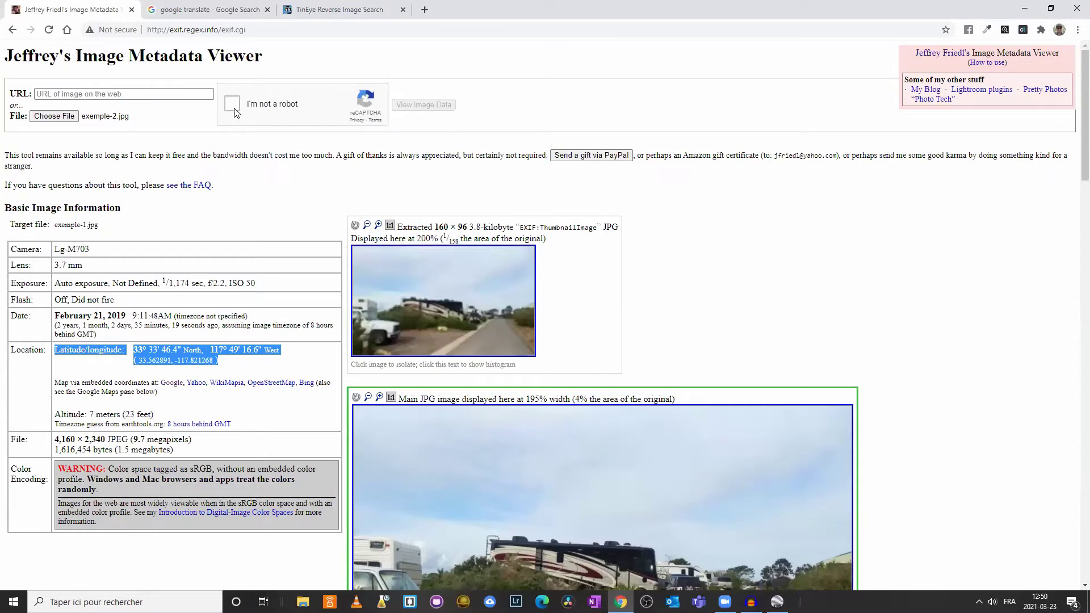
pyautogui.click(441, 106)
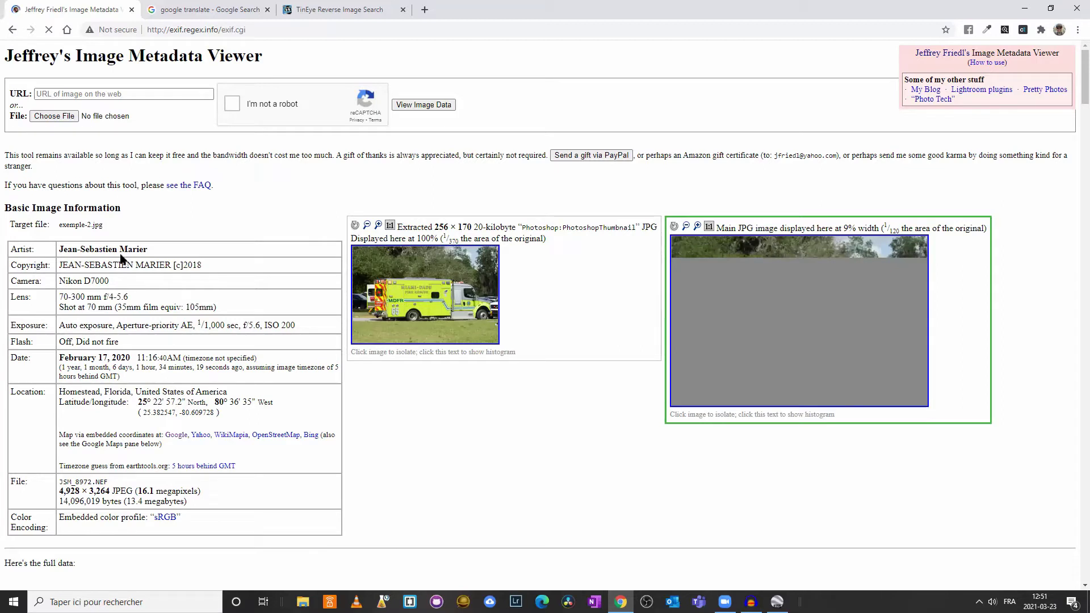
# Step: Review the artist, copyright, date and camera entries in exemple-2.jpg's basic image information
pyautogui.moveTo(5, 208); pyautogui.dragTo(150, 212)
pyautogui.moveTo(58, 254); pyautogui.dragTo(218, 267)
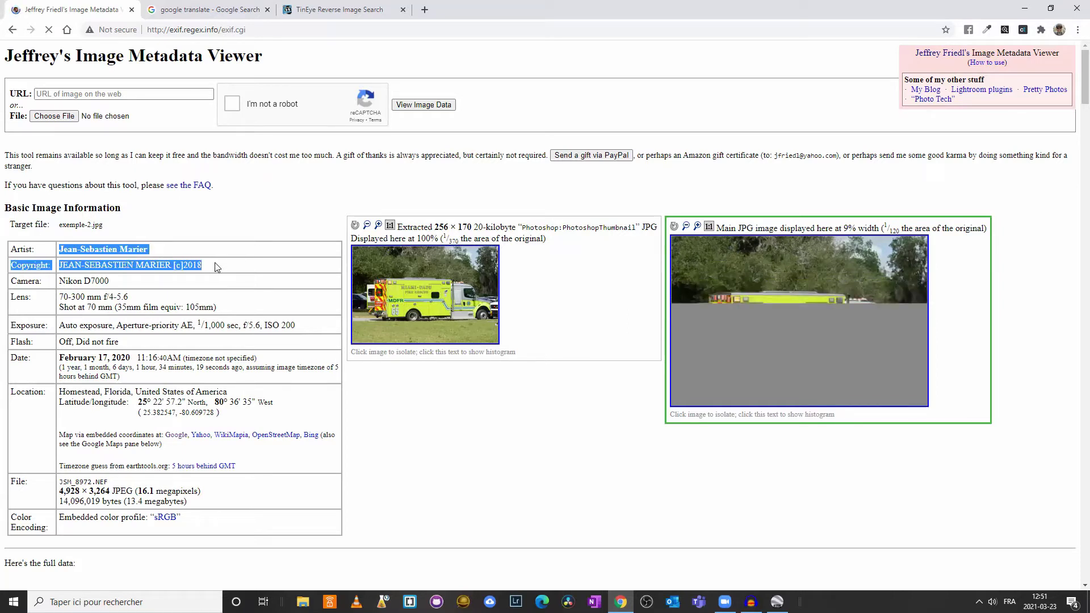
pyautogui.click(66, 359)
pyautogui.moveTo(66, 359); pyautogui.dragTo(131, 360)
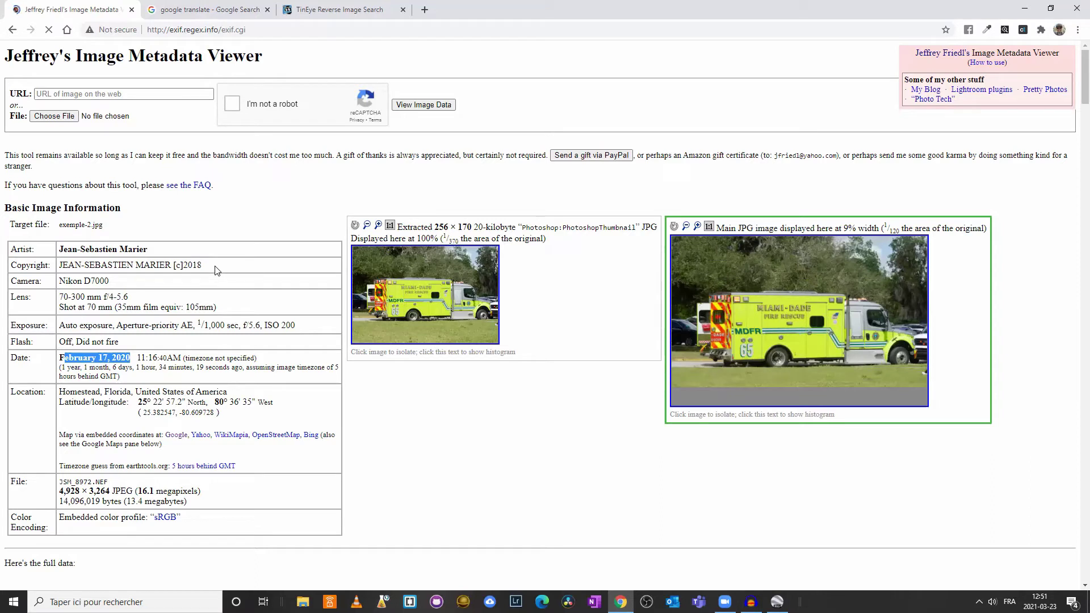
pyautogui.moveTo(114, 280); pyautogui.dragTo(65, 281)
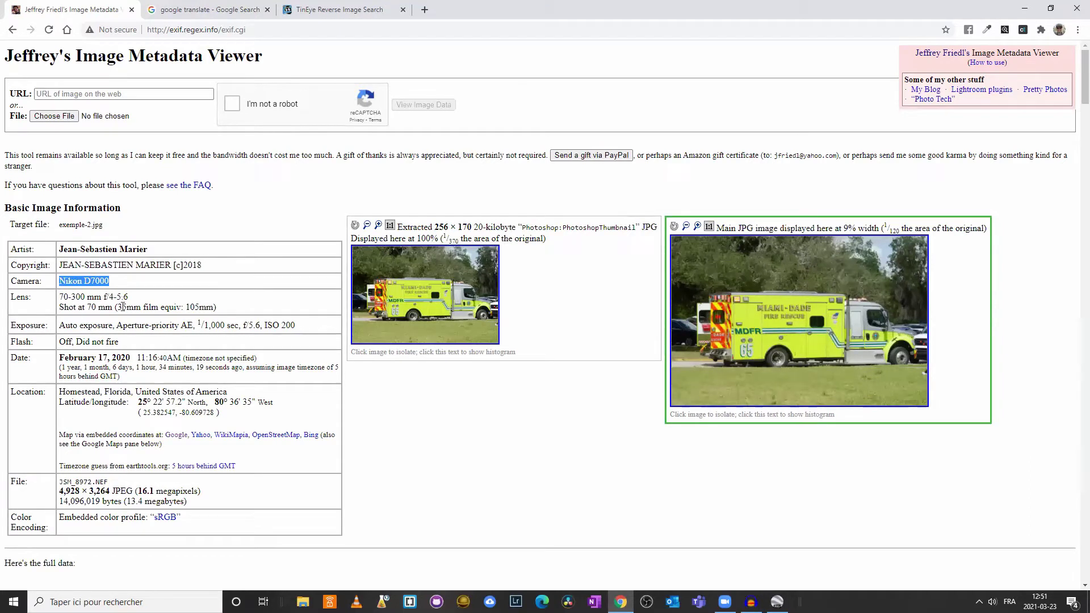
# Step: Review the photo's recorded location, its latitude and longitude, and the date and time of capture
pyautogui.moveTo(59, 392); pyautogui.dragTo(130, 390)
pyautogui.moveTo(242, 417); pyautogui.dragTo(138, 390)
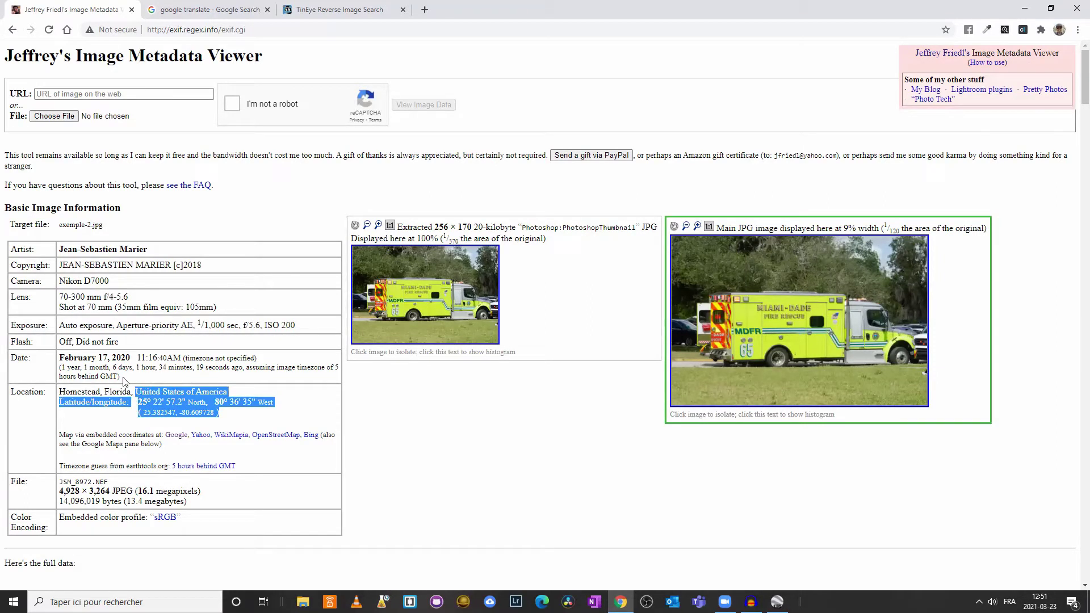
pyautogui.moveTo(61, 358); pyautogui.dragTo(174, 358)
pyautogui.click(139, 361)
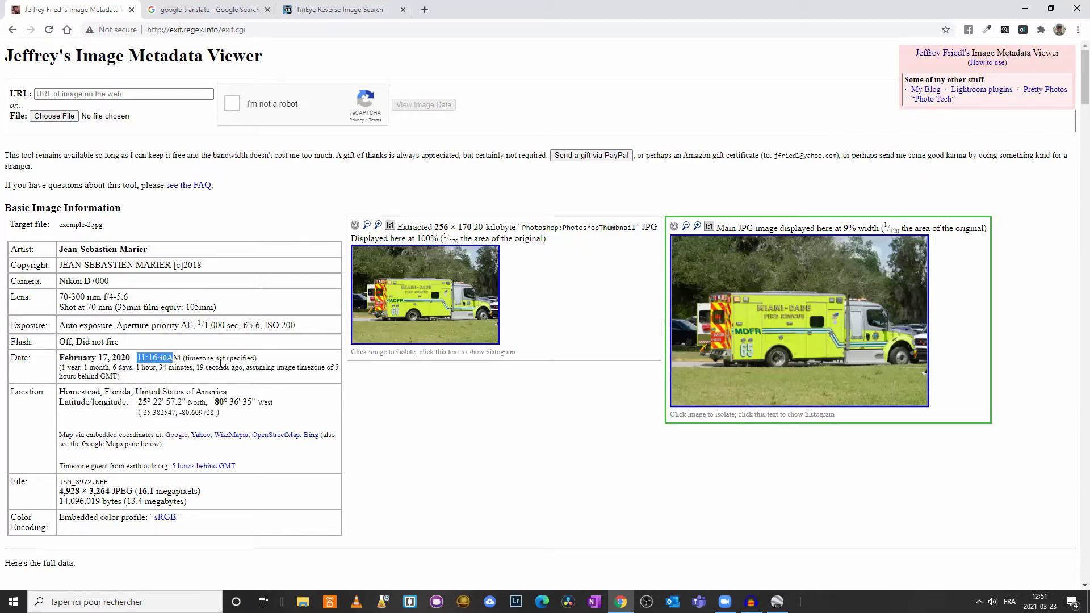
# Step: Enlarge the main JPG image of the fire rescue truck and bring it fully into view
pyautogui.click(770, 457)
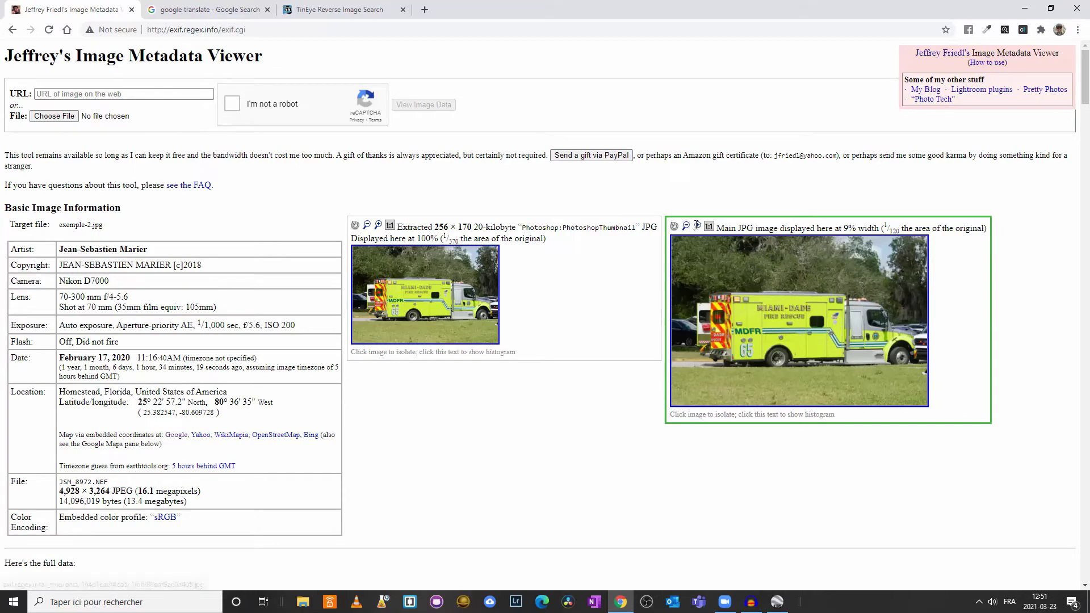
pyautogui.click(698, 226)
pyautogui.scroll(-2, 792, 381)
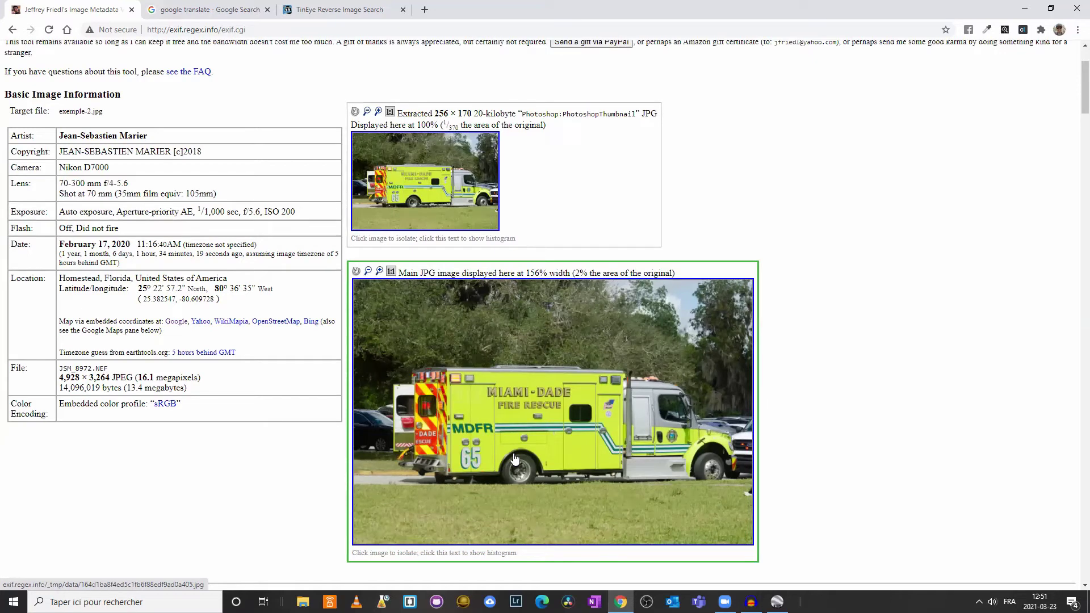
# Step: Look up "fire rescue" in the Google translation box, close that tab and return to the photo's metadata
pyautogui.click(193, 15)
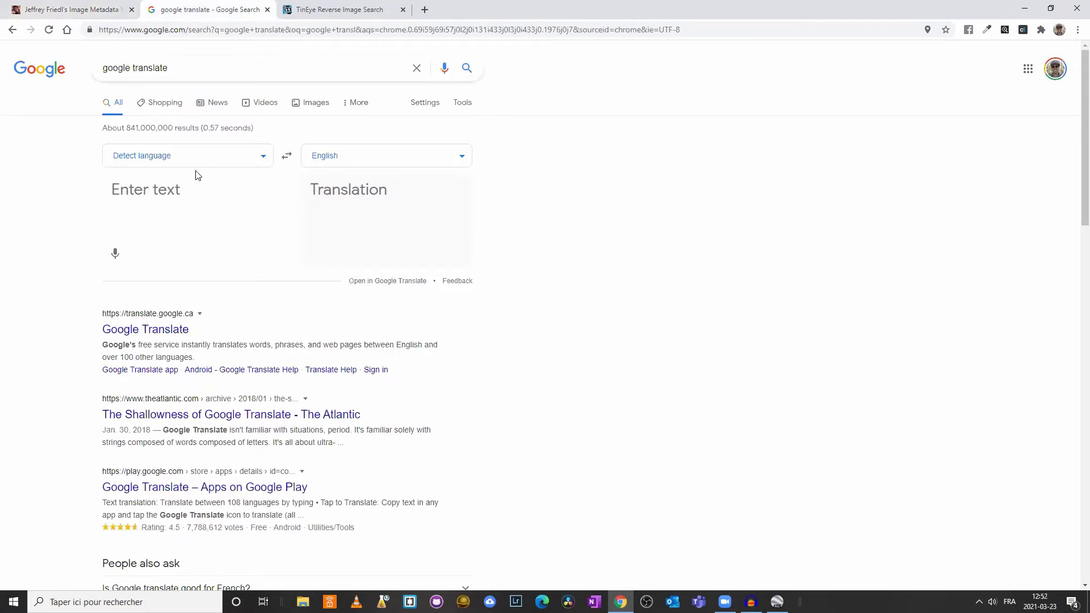
pyautogui.click(158, 187)
pyautogui.write('fire rec')
pyautogui.write('cue')
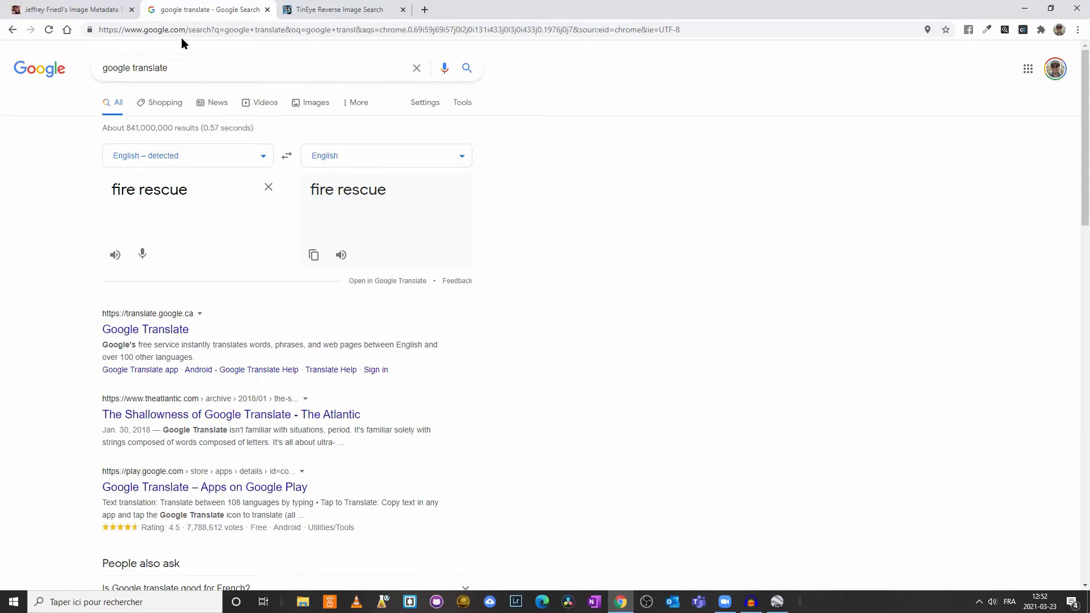
pyautogui.click(267, 10)
pyautogui.hotkey('ctrl', 'shift', 'Tab')
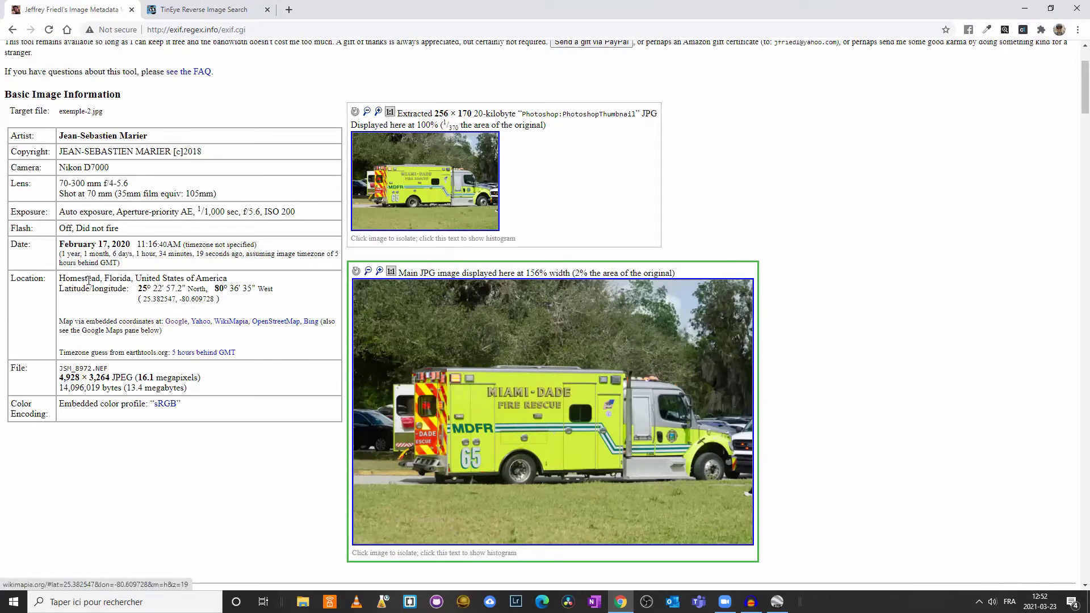
# Step: Check the photo's city, state and capture time, and open its embedded coordinates in Google Maps in a new tab
pyautogui.moveTo(60, 279); pyautogui.dragTo(130, 278)
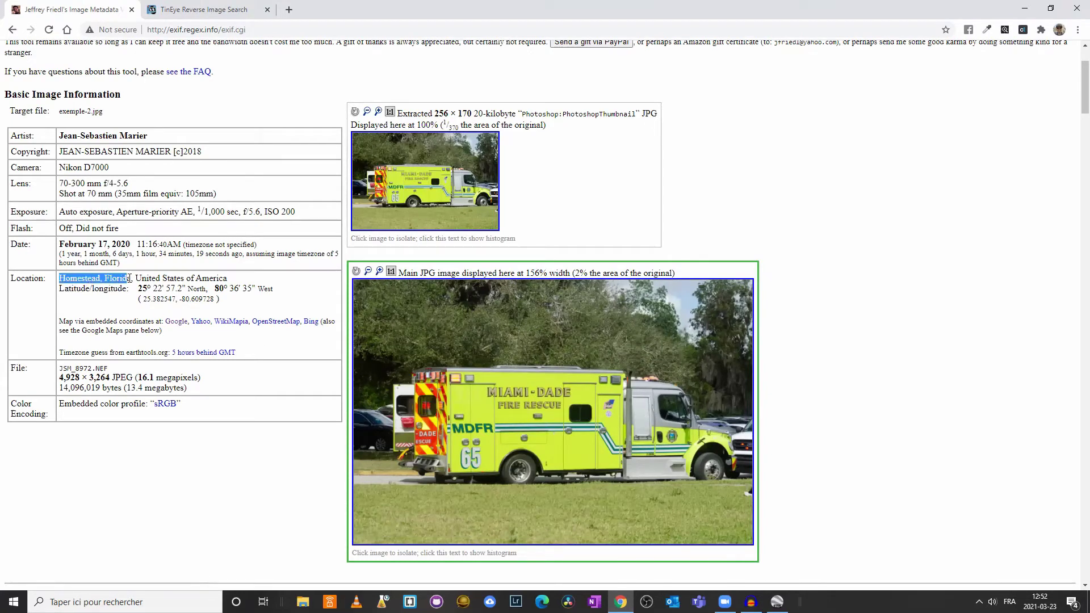
pyautogui.moveTo(137, 245); pyautogui.dragTo(172, 245)
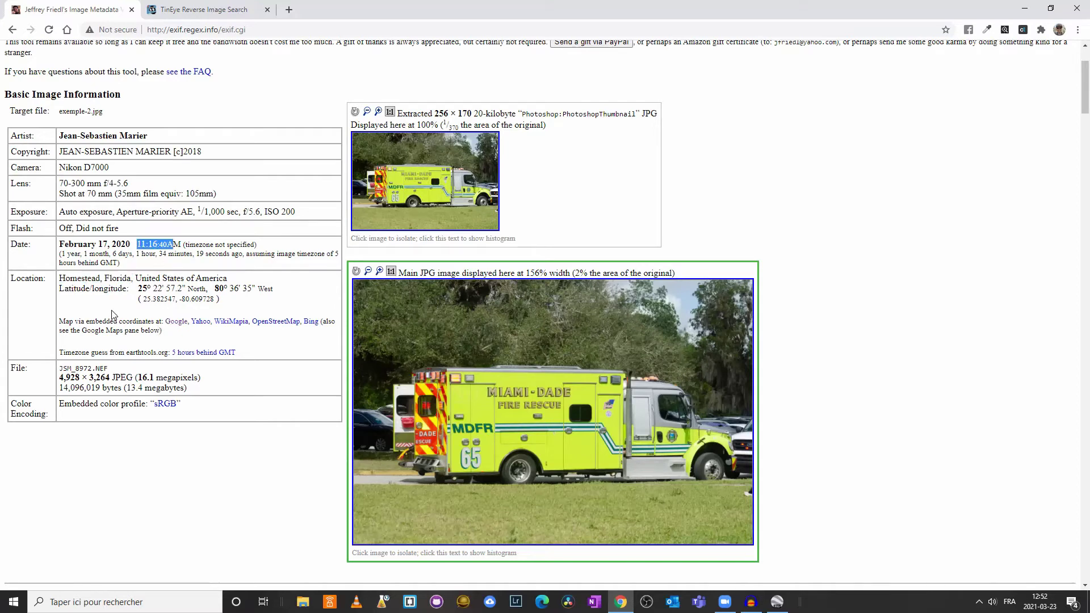
pyautogui.rightClick(172, 323)
pyautogui.click(182, 330)
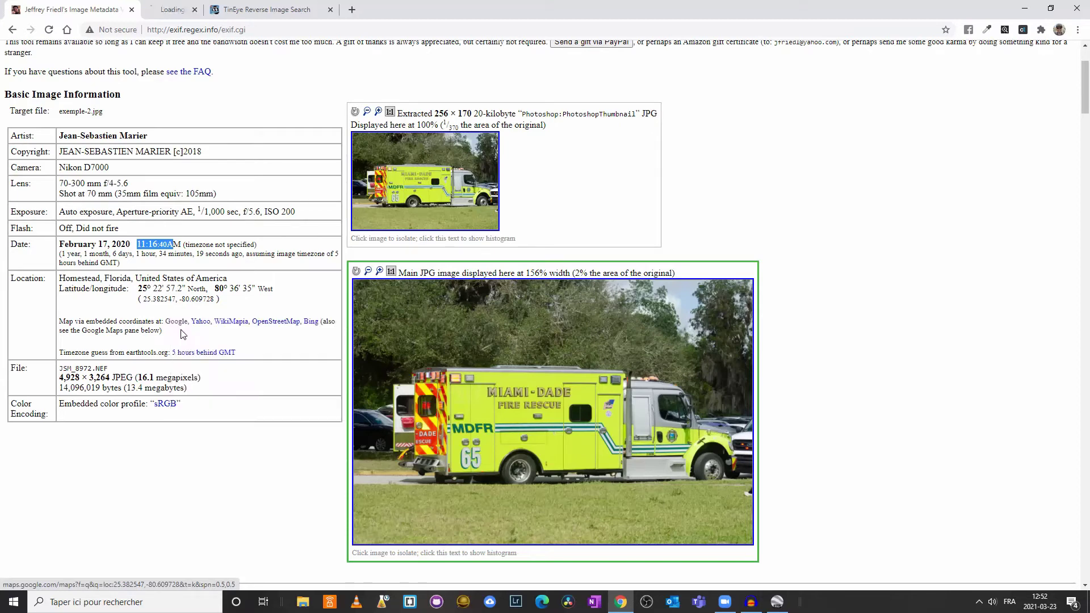
pyautogui.click(189, 12)
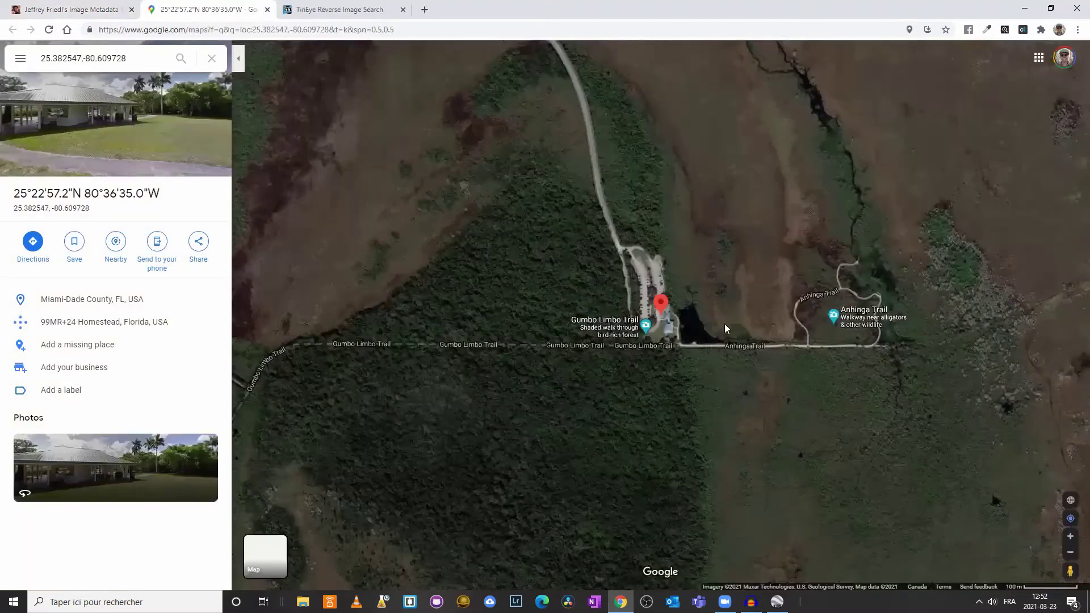
# Step: Open Street View beside the marker at the Royal Palm Visitor Center and face the crosswalk and parking lot
pyautogui.scroll(-5, 738, 347)
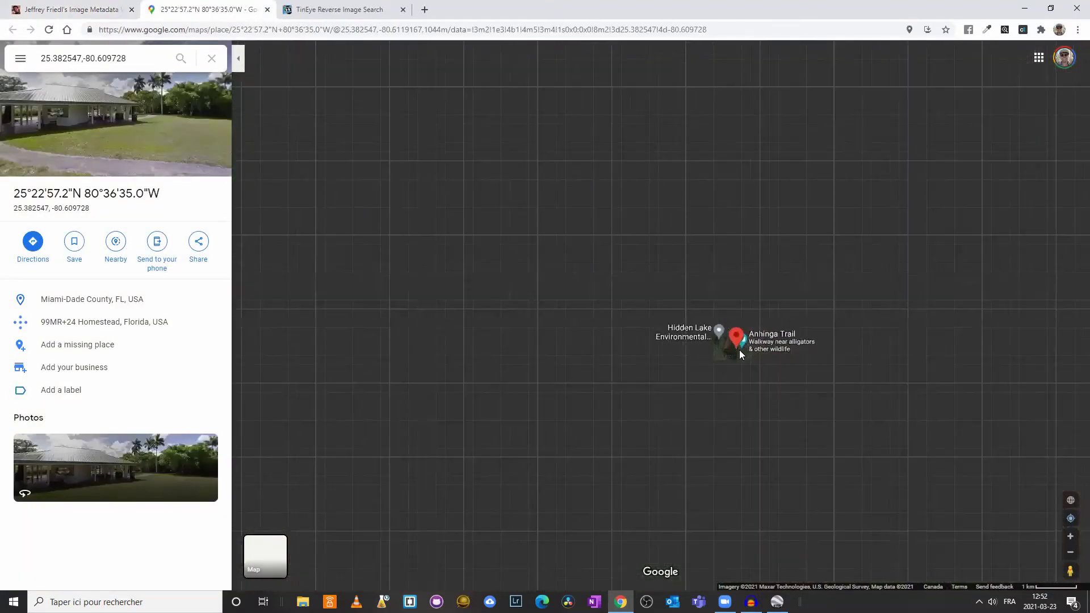
pyautogui.scroll(-3, 739, 350)
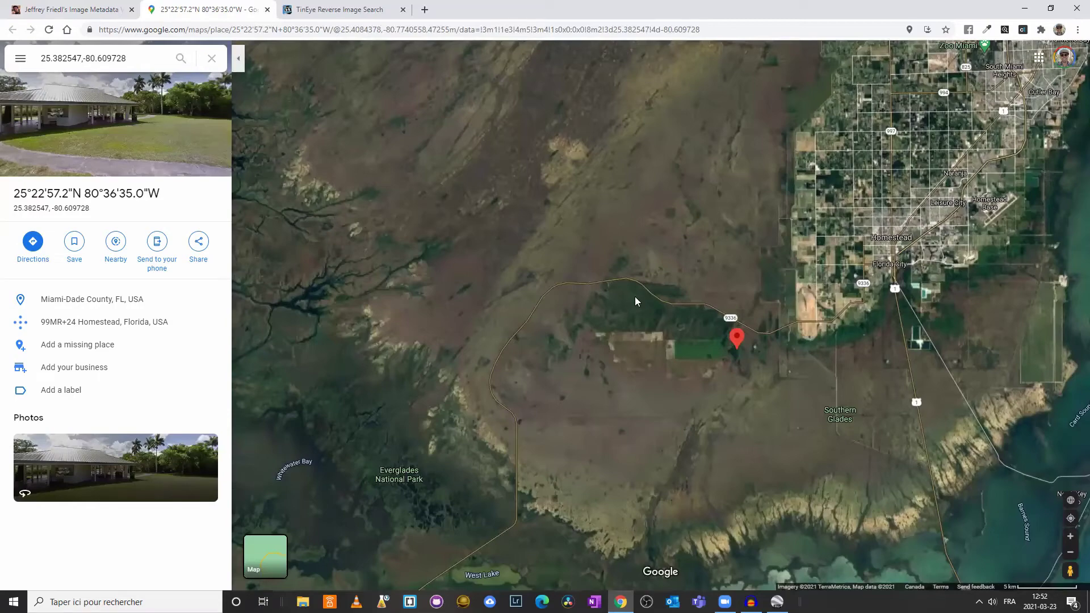
pyautogui.scroll(3, 739, 327)
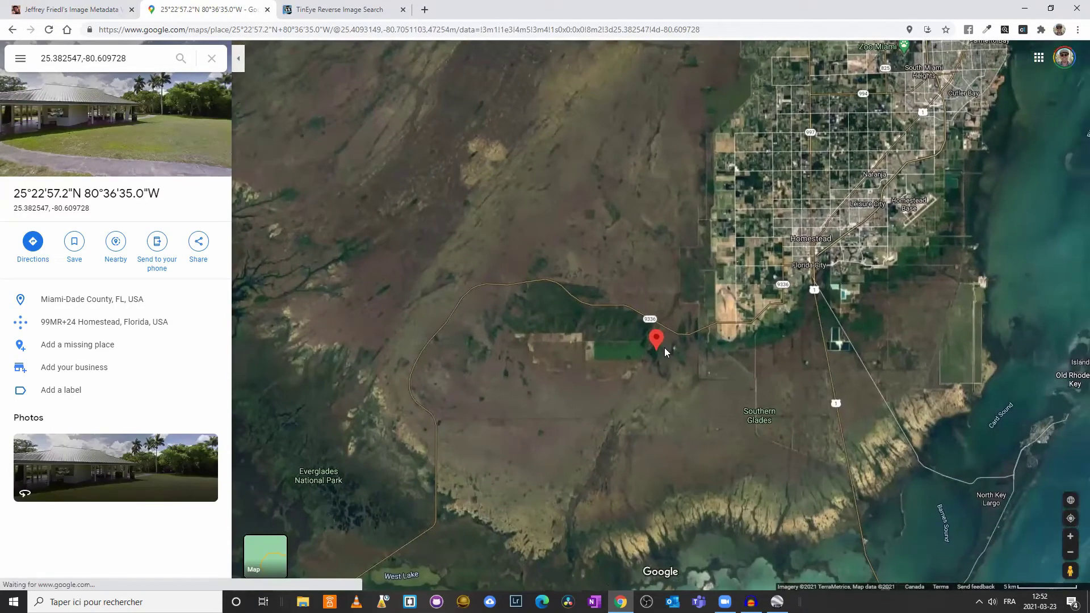
pyautogui.scroll(3, 666, 352)
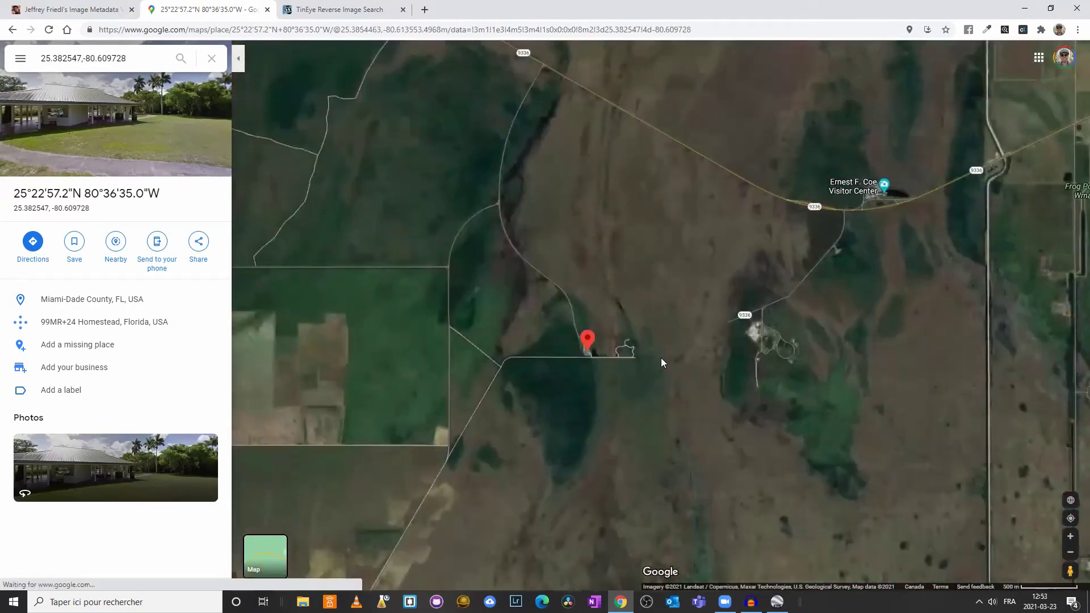
pyautogui.scroll(5, 590, 368)
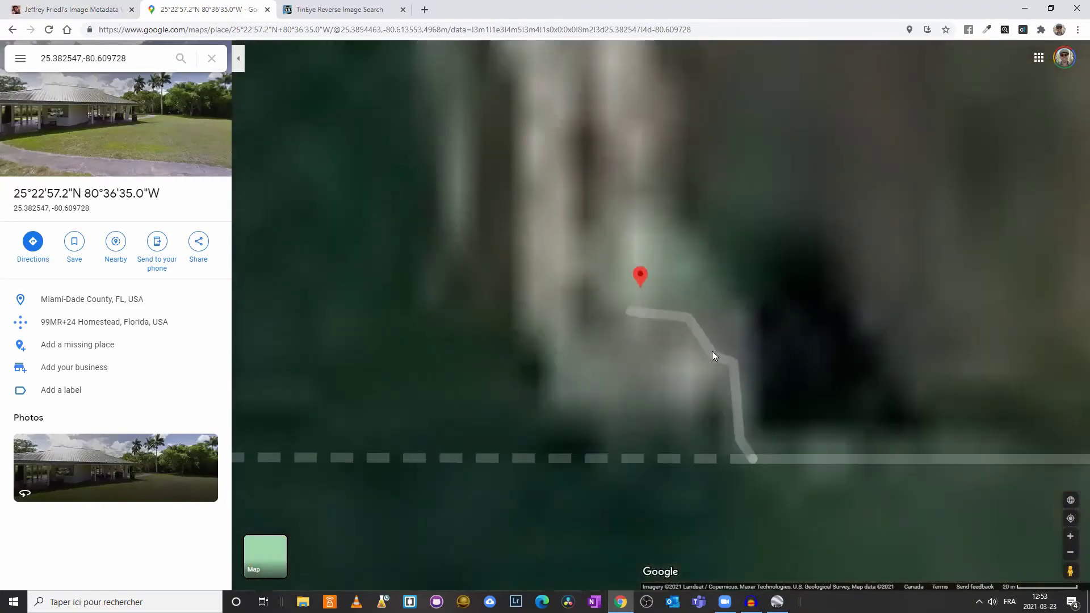
pyautogui.scroll(2, 718, 314)
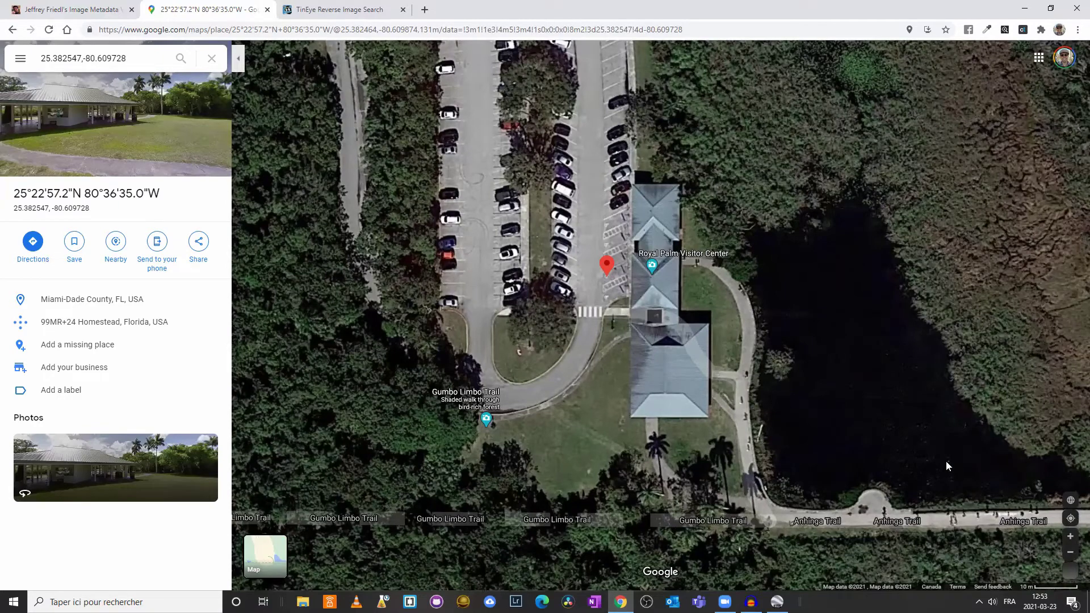
pyautogui.moveTo(1070, 570)
pyautogui.mouseDown()
pyautogui.moveTo(818, 349)
pyautogui.moveTo(620, 277)
pyautogui.moveTo(623, 287)
pyautogui.moveTo(610, 266)
pyautogui.moveTo(633, 284)
pyautogui.moveTo(629, 273)
pyautogui.mouseUp()
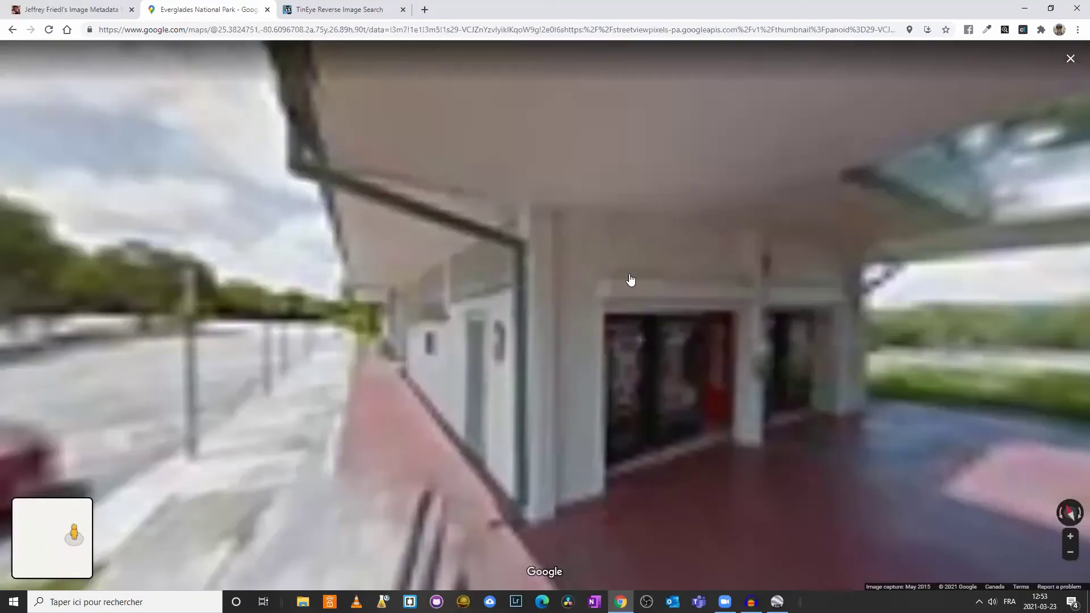
pyautogui.moveTo(350, 339); pyautogui.dragTo(574, 349)
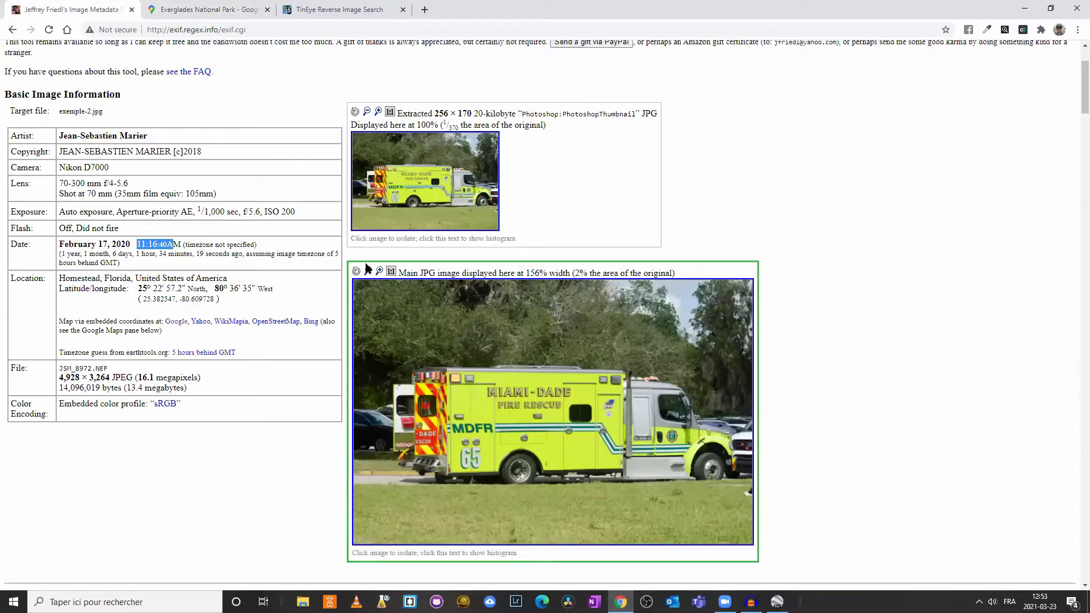
# Step: Compare the fire truck photo with the Everglades National Park Street View, checking the trees, grass, road and parked cars
pyautogui.click(40, 9)
pyautogui.scroll(-1, 775, 426)
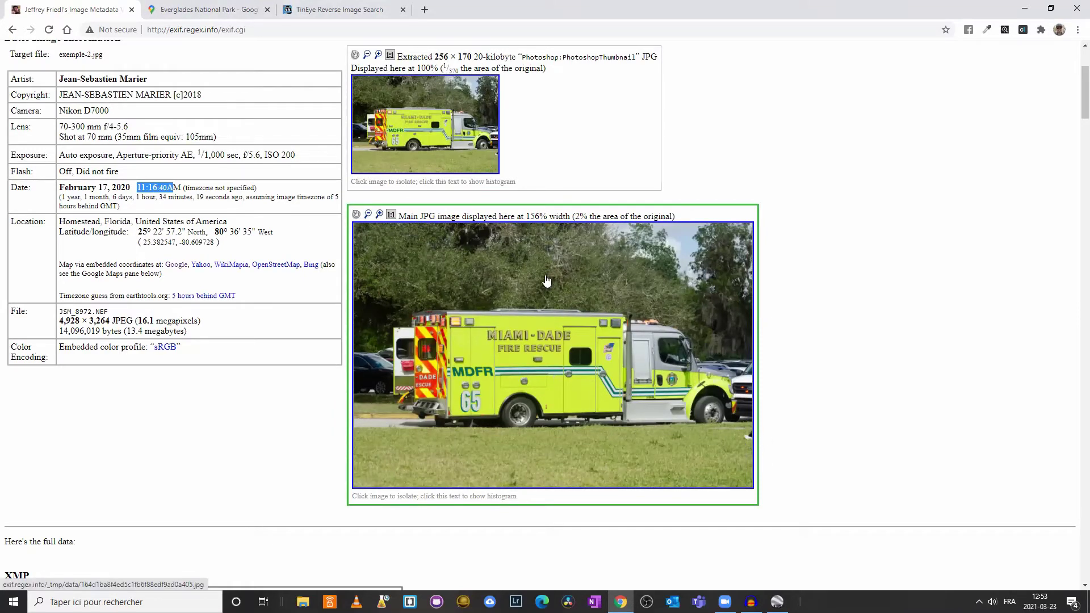
pyautogui.click(197, 5)
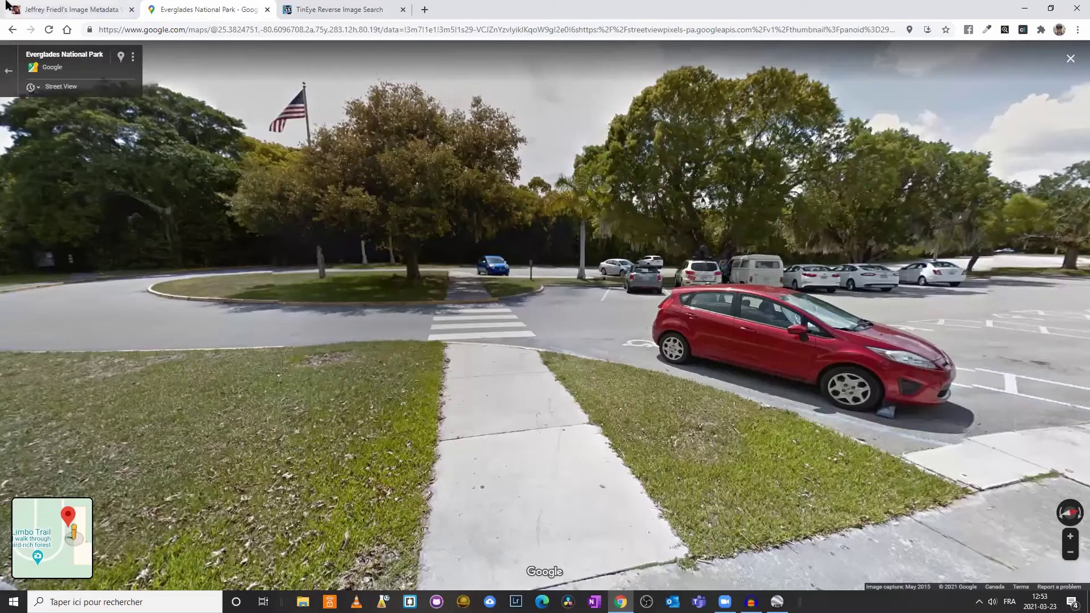
pyautogui.click(108, 10)
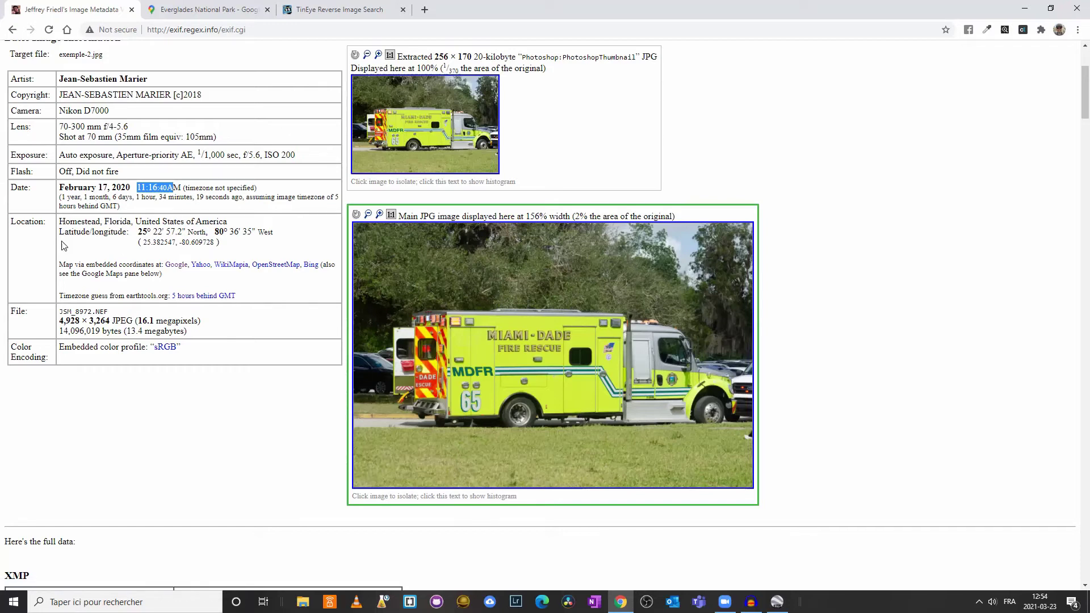
pyautogui.click(224, 7)
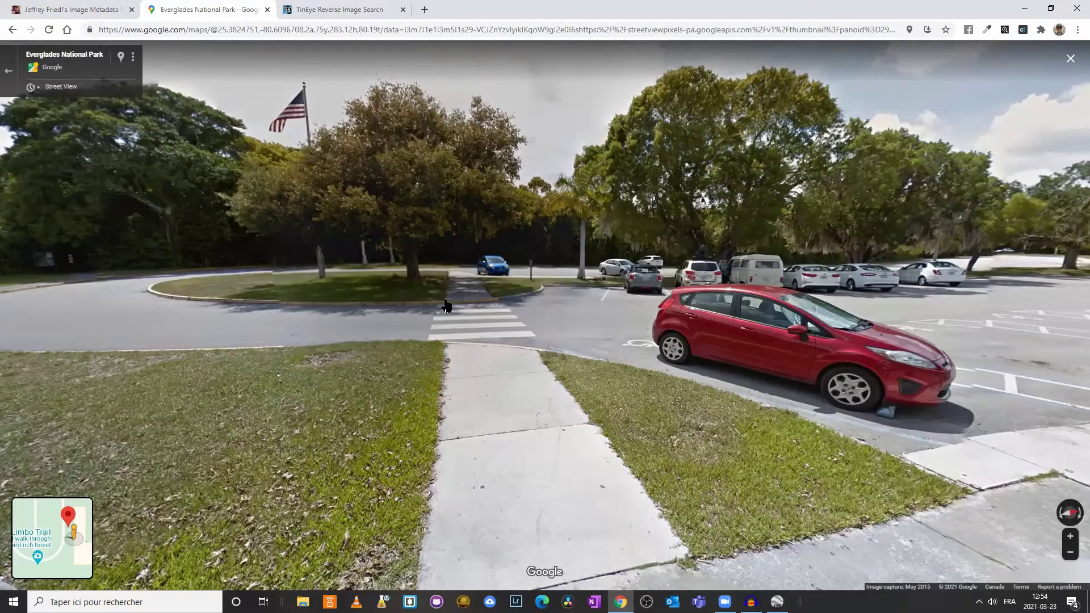
pyautogui.click(85, 9)
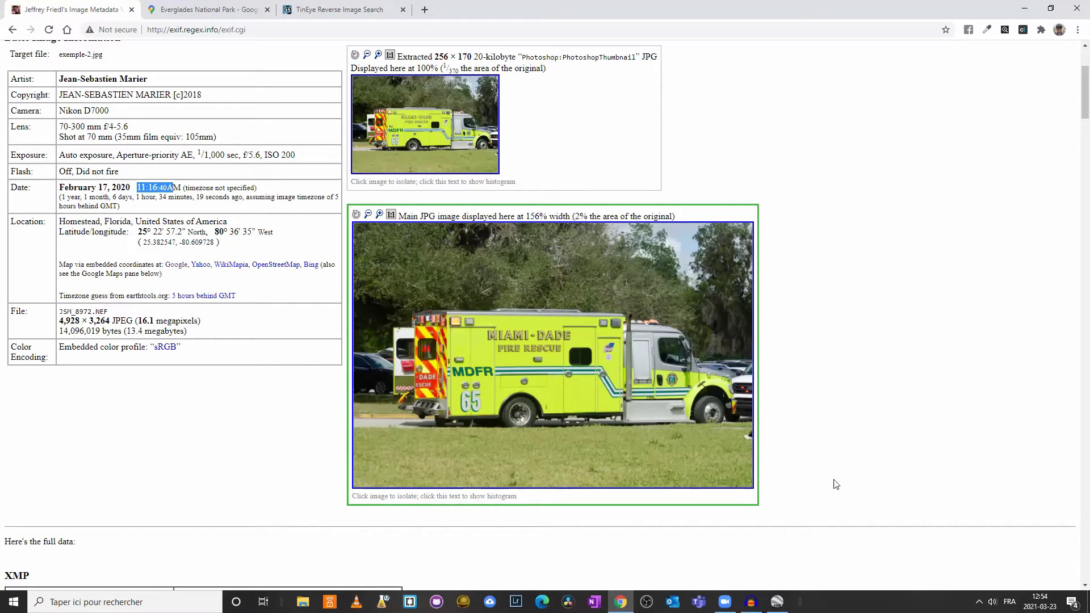
# Step: Switch to Google Earth Pro, search for "Royal Palm Visitor Center, Floride, États-Unis" and view the visitor center's parking lot up close
pyautogui.hotkey('alt', 'Tab')
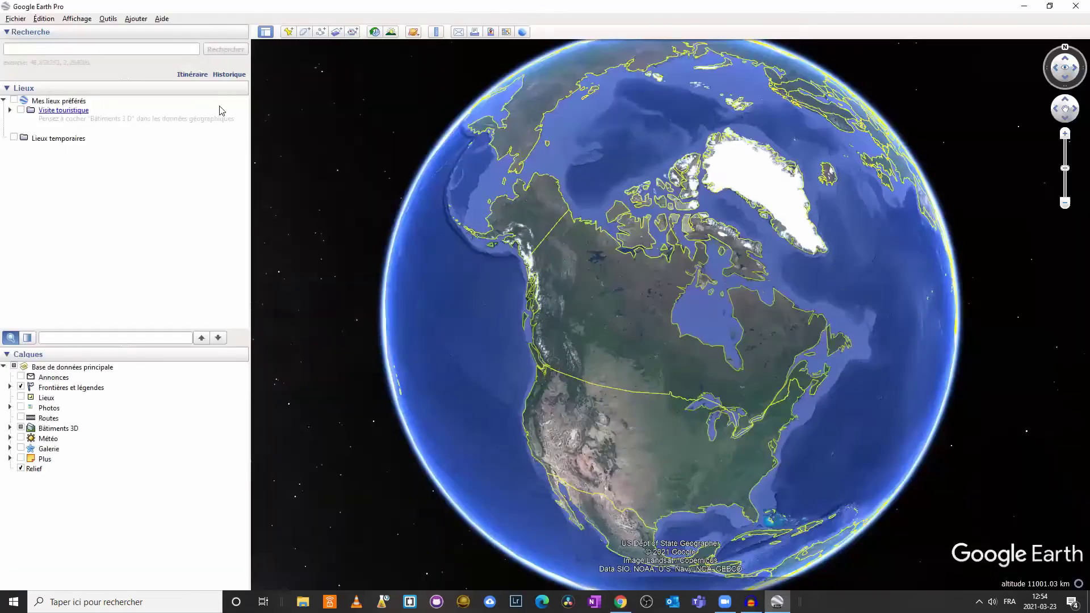
pyautogui.click(122, 49)
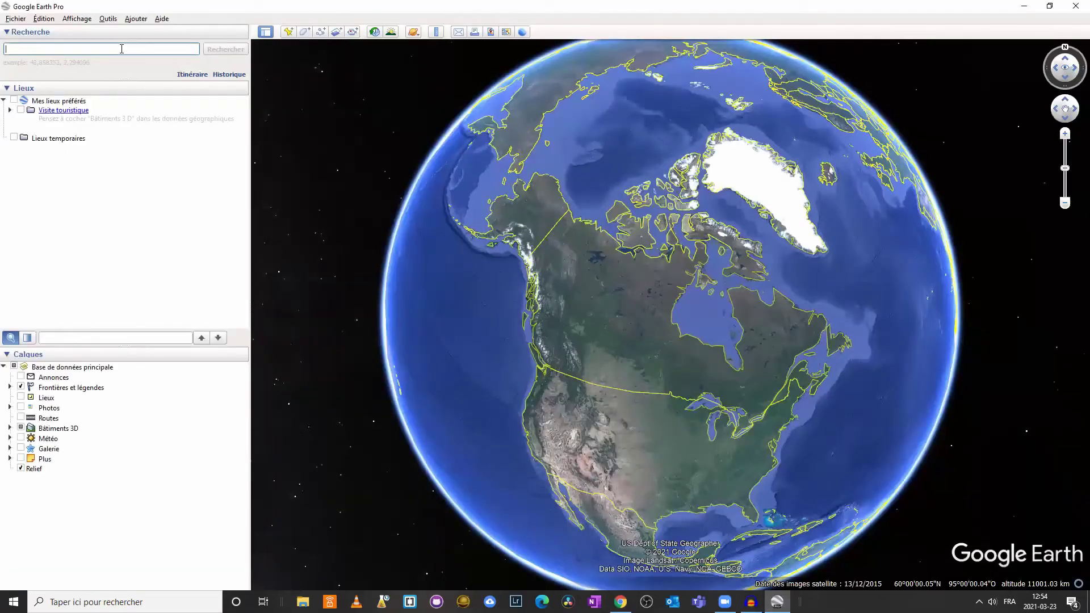
pyautogui.write('royal p')
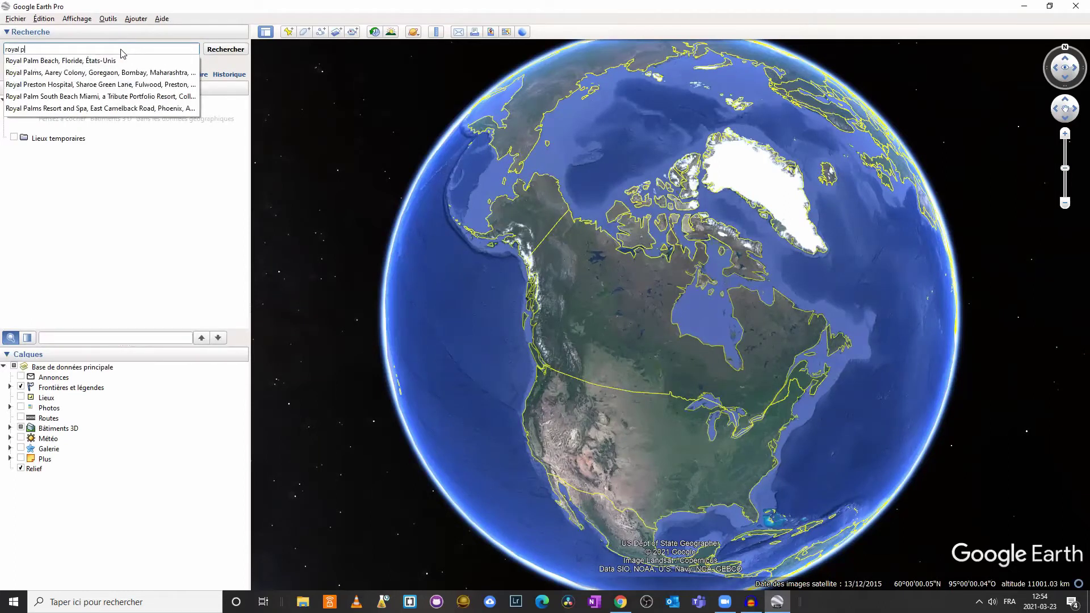
pyautogui.write('alm')
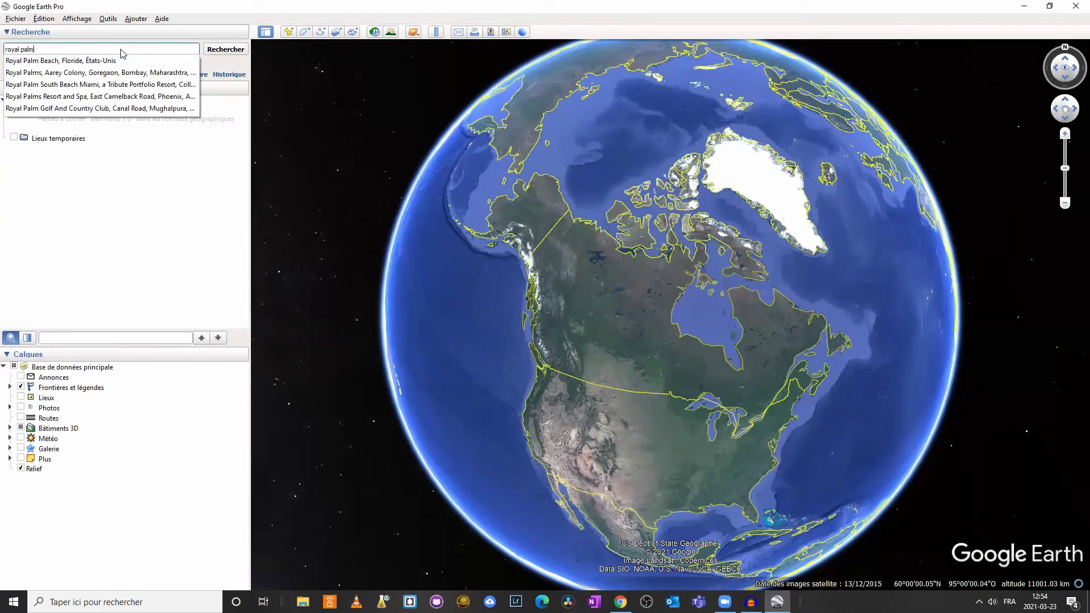
pyautogui.write(' visi')
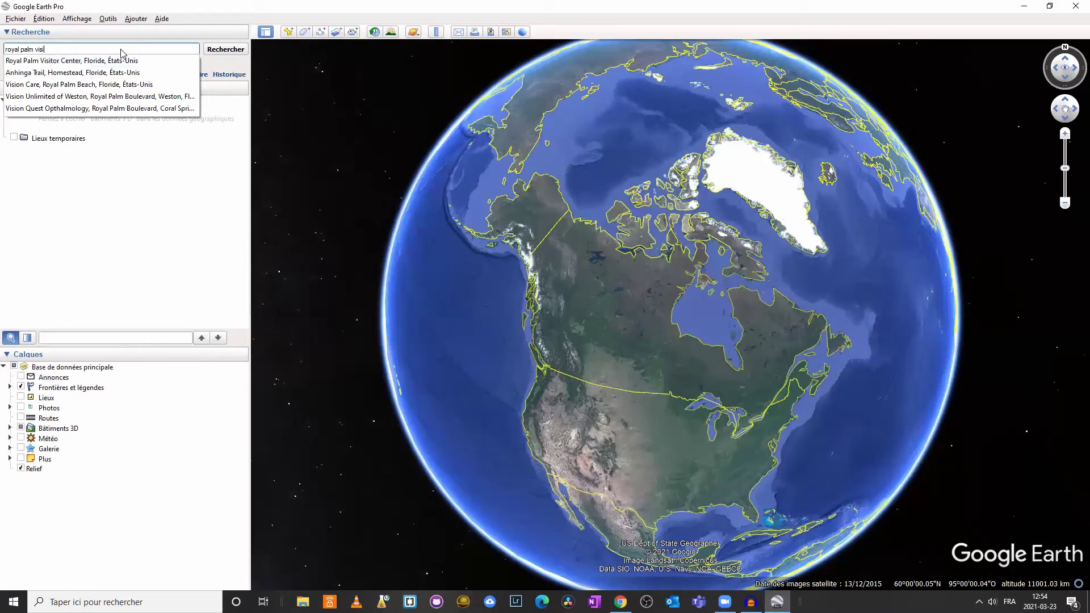
pyautogui.click(124, 61)
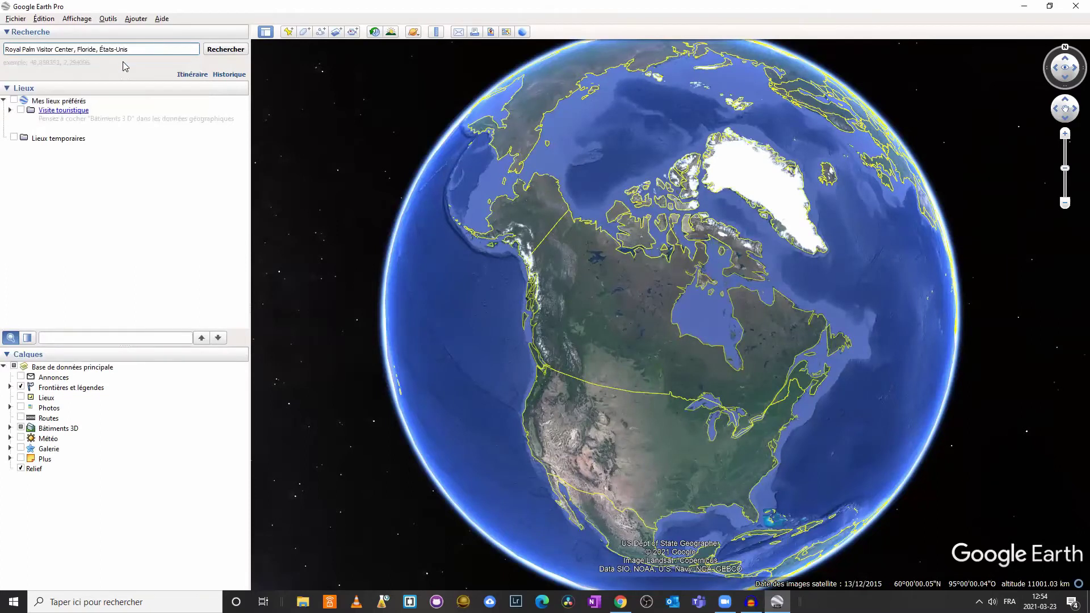
pyautogui.click(226, 51)
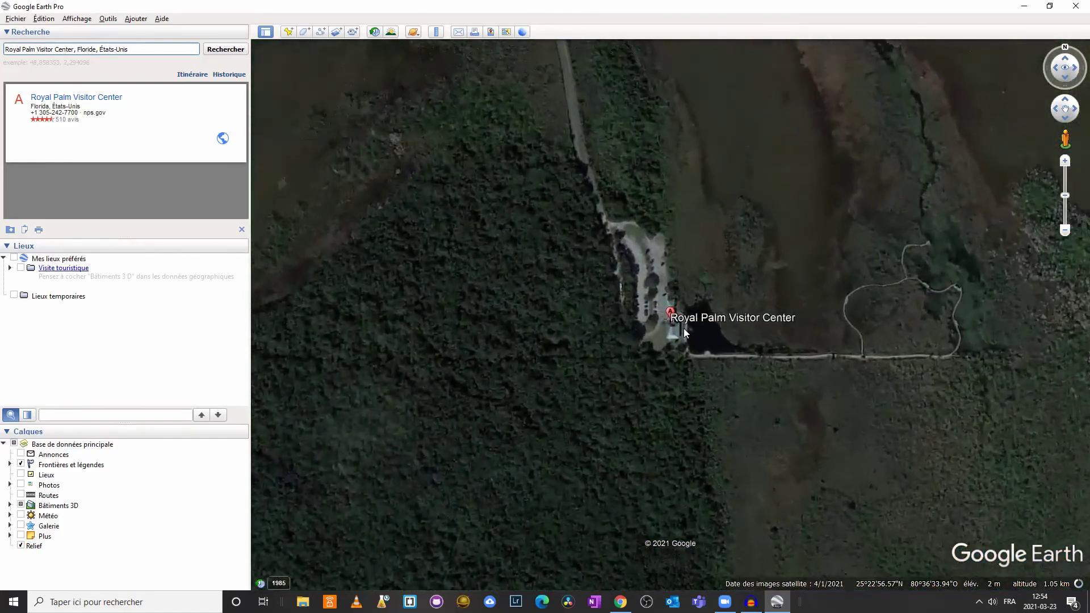
pyautogui.scroll(3, 684, 334)
pyautogui.moveTo(730, 220); pyautogui.dragTo(704, 294)
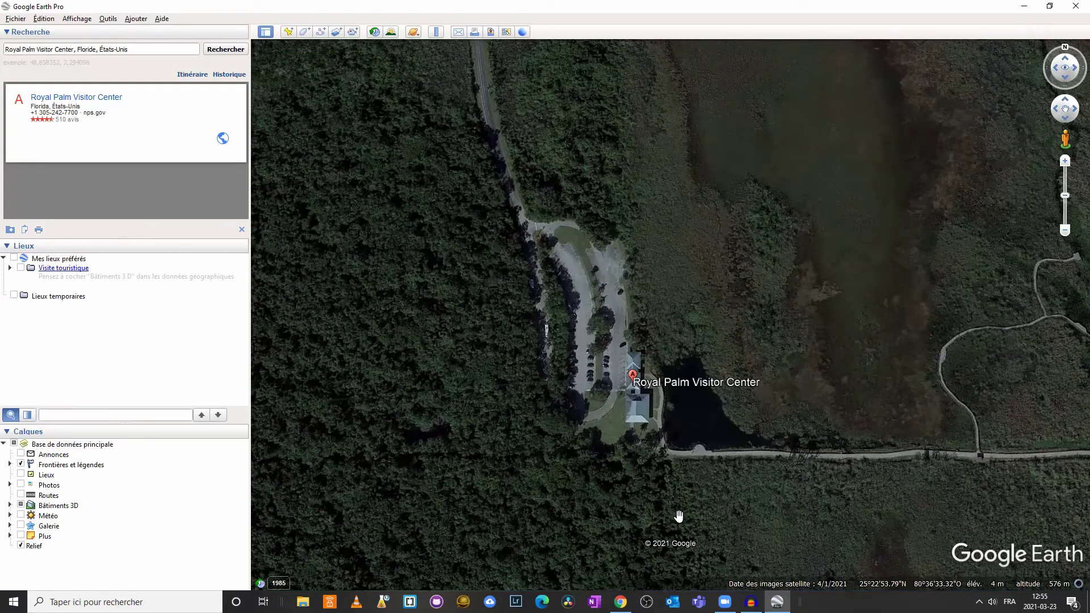
# Step: Turn on the sunlight simulation over the Royal Palm Visitor Center and set its time to 11:11 am on 23/3/2021
pyautogui.click(391, 33)
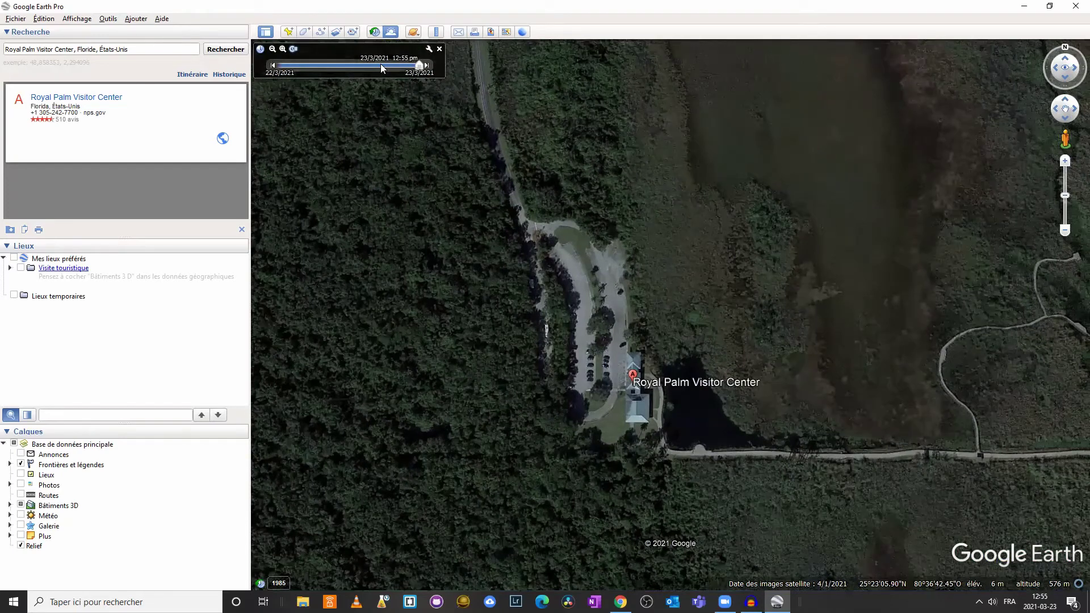
pyautogui.moveTo(419, 66); pyautogui.dragTo(405, 67)
pyautogui.moveTo(405, 66)
pyautogui.mouseDown()
pyautogui.moveTo(353, 70)
pyautogui.moveTo(386, 71)
pyautogui.mouseUp()
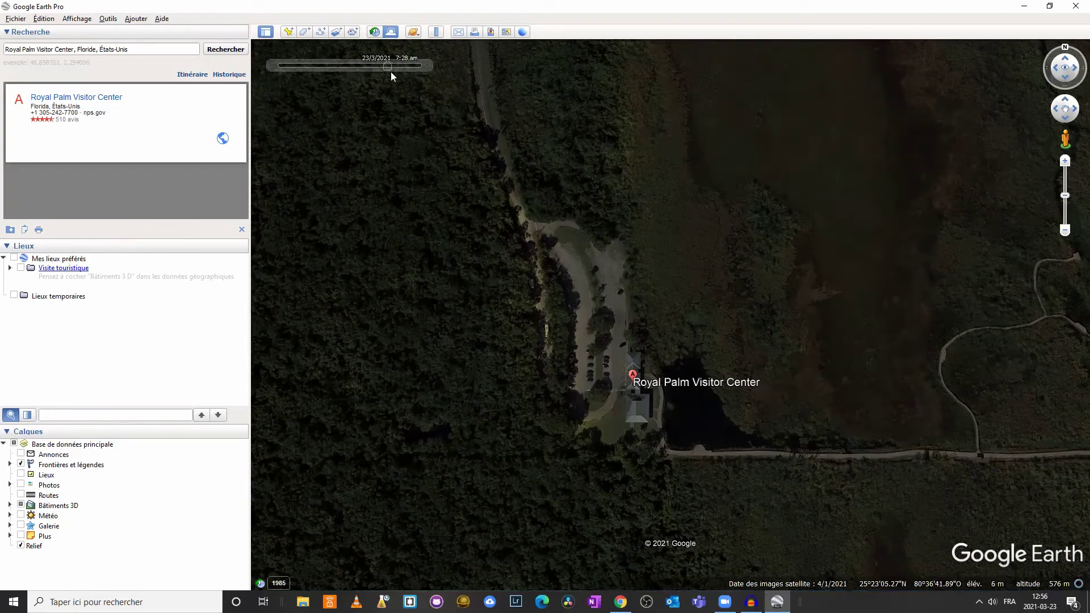
pyautogui.moveTo(388, 66); pyautogui.dragTo(353, 67)
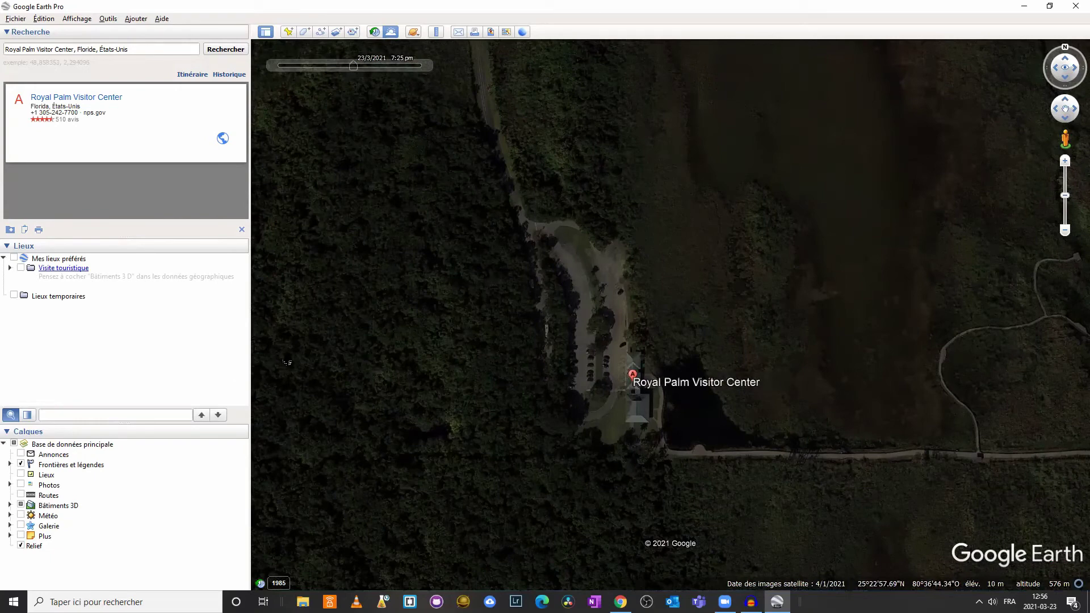
pyautogui.click(350, 67)
pyautogui.moveTo(350, 66); pyautogui.dragTo(306, 69)
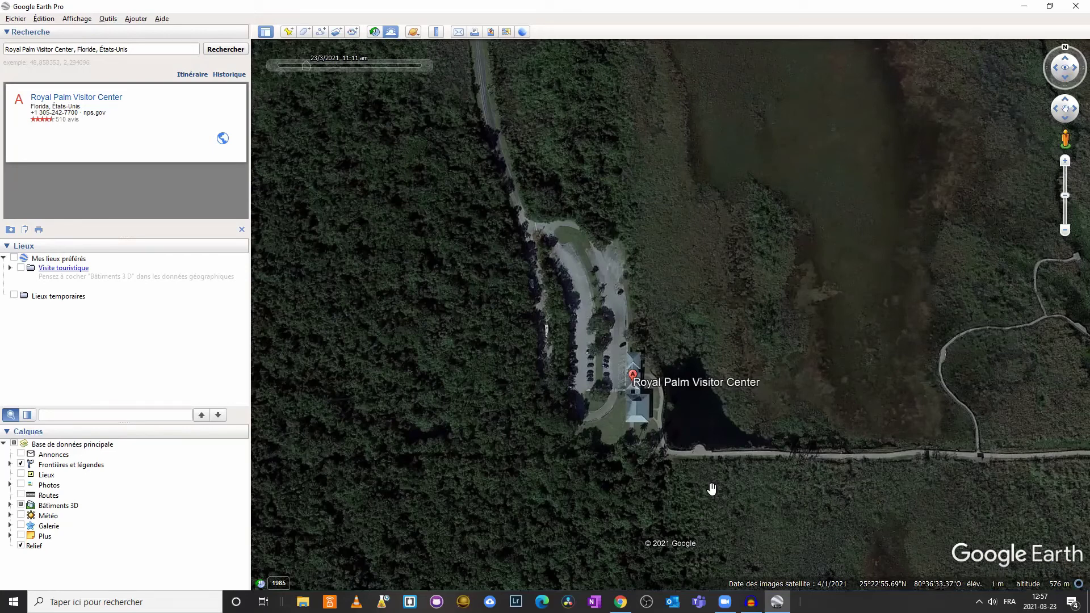
# Step: Compare the fire truck photo in Chrome with the sunlit Royal Palm Visitor Center in Google Earth Pro, ending on the photo
pyautogui.click(620, 601)
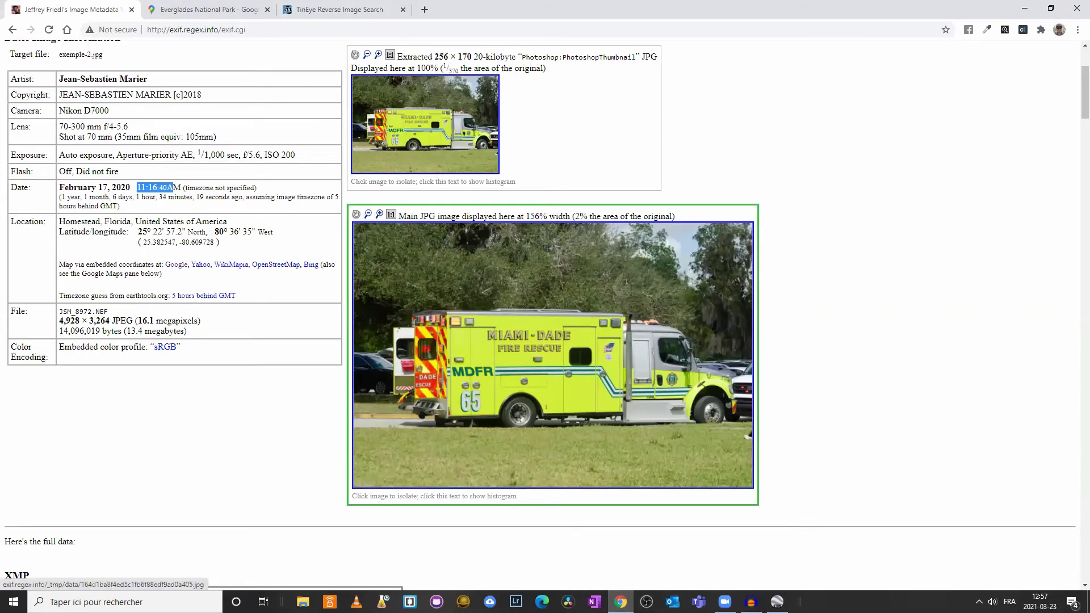
pyautogui.click(777, 602)
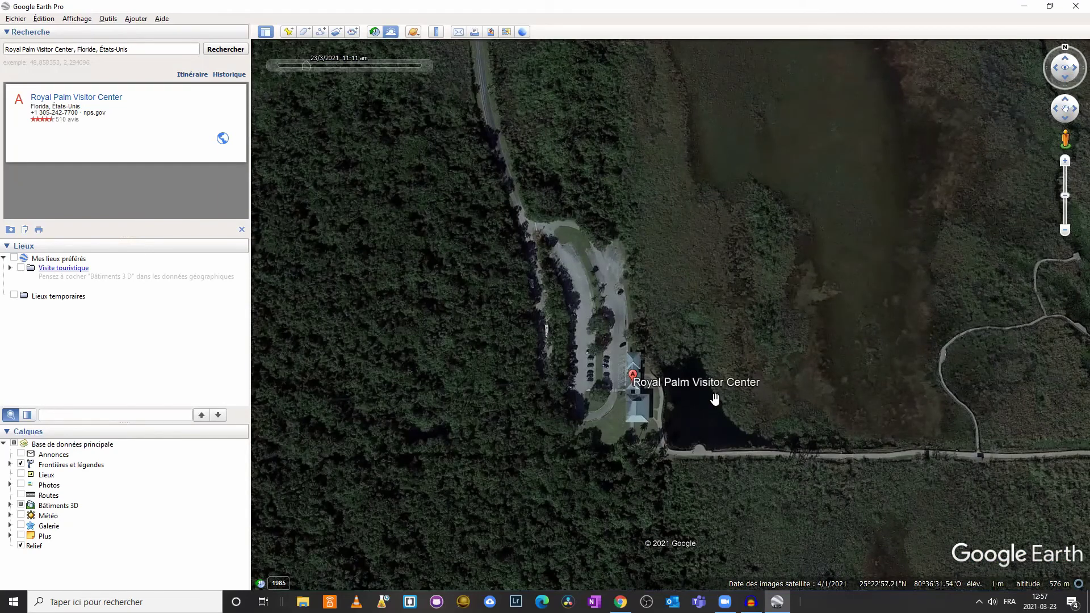
pyautogui.hotkey('alt', 'Tab')
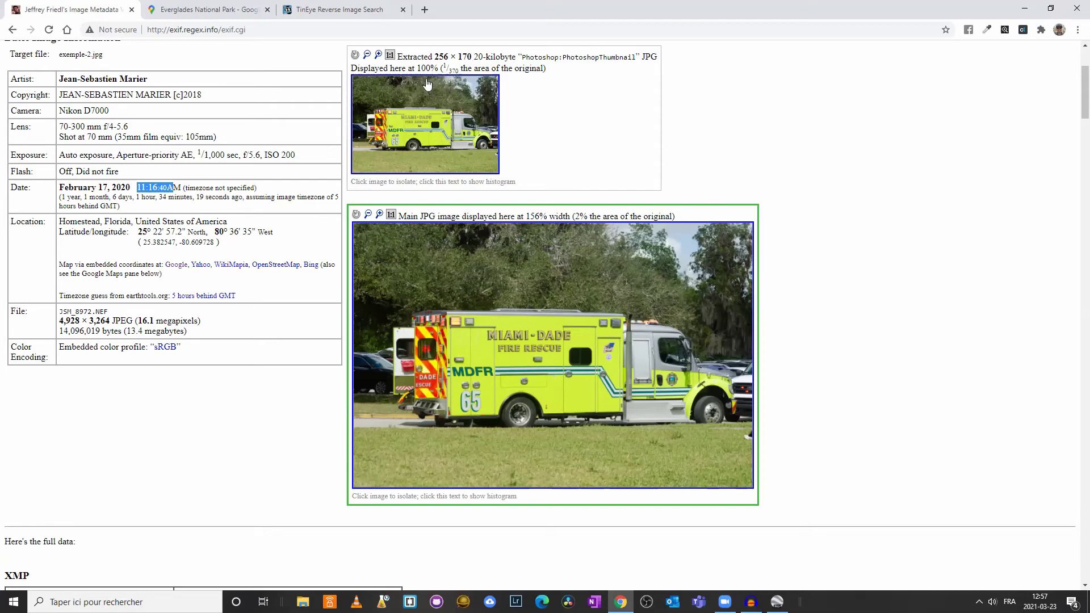
# Step: Close the Everglades National Park map and load exemple-3.jpg from Bureau into the metadata viewer, completing the robot check
pyautogui.click(267, 10)
pyautogui.scroll(3, 593, 187)
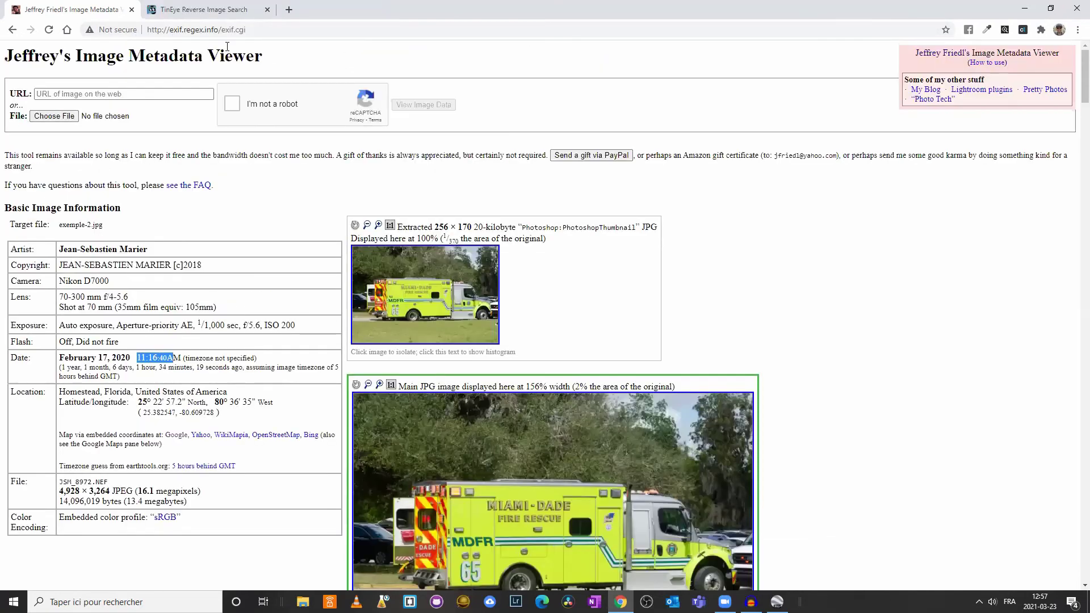
pyautogui.click(55, 116)
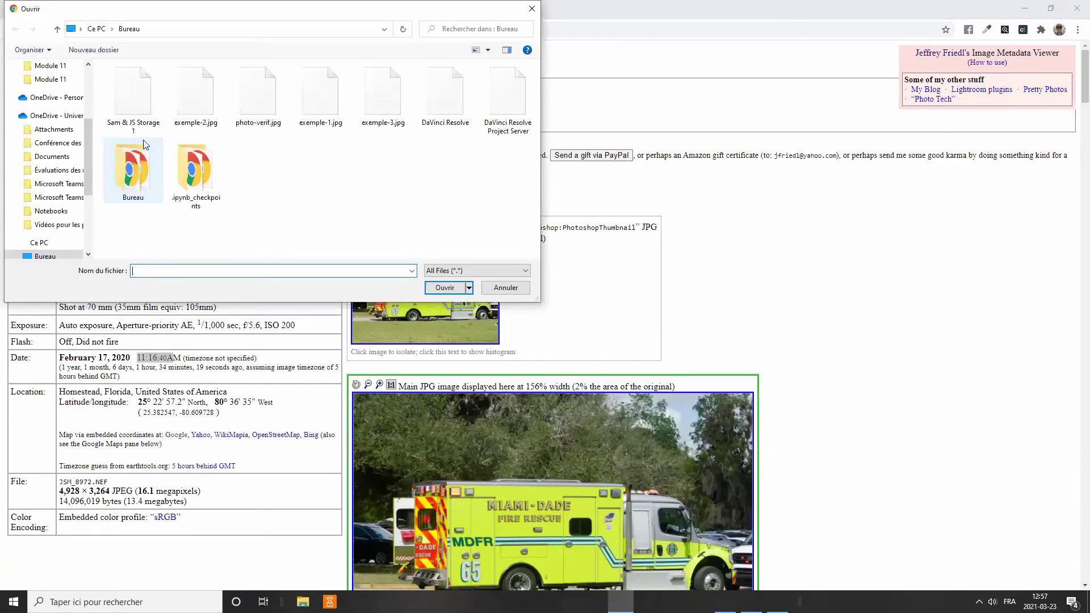
pyautogui.click(375, 94)
pyautogui.click(445, 288)
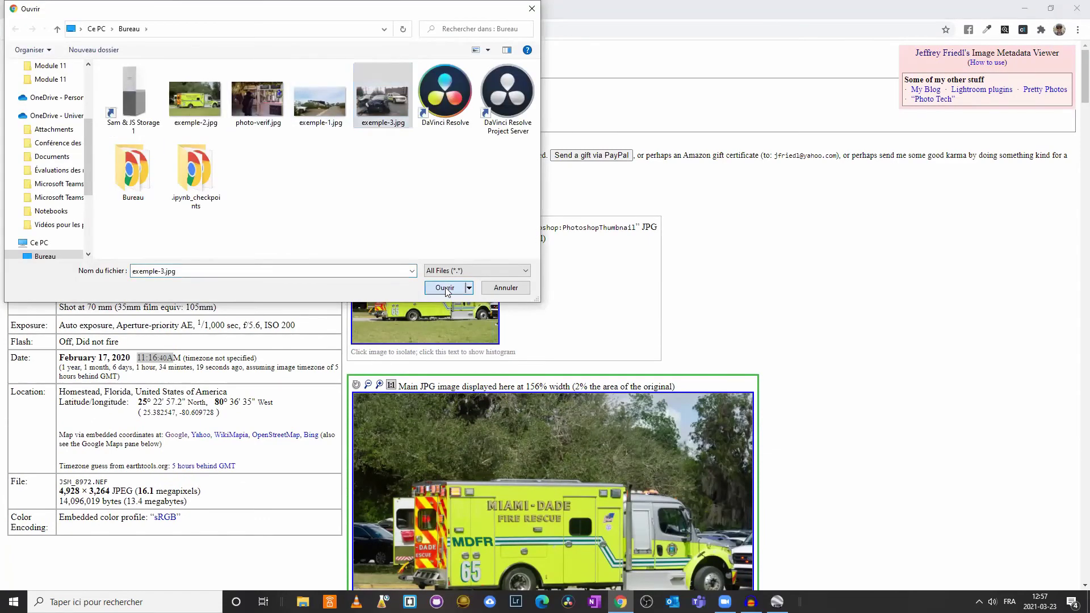
pyautogui.click(231, 103)
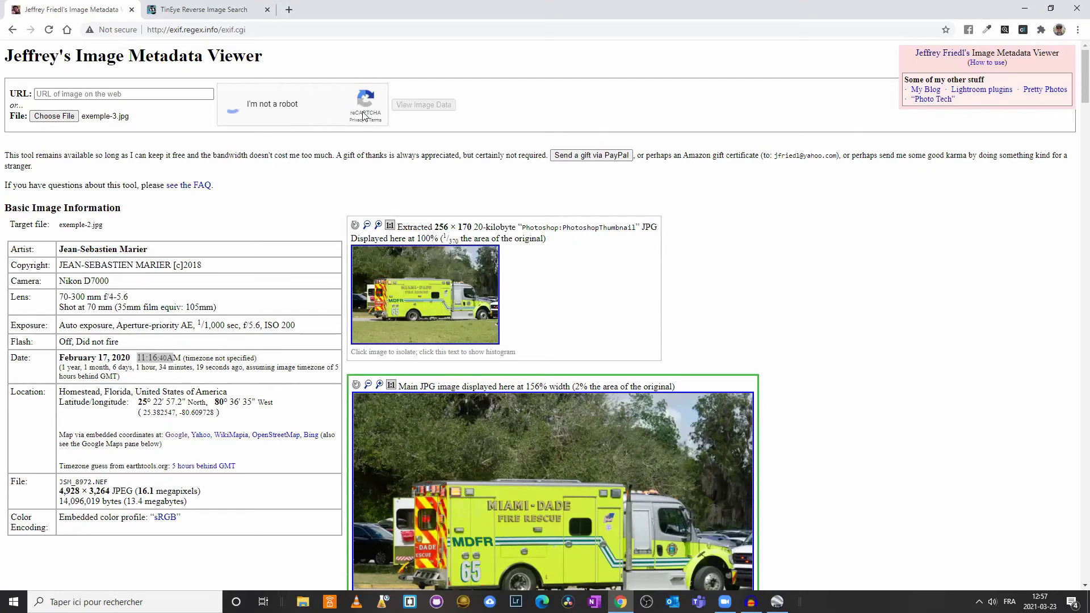
pyautogui.click(426, 105)
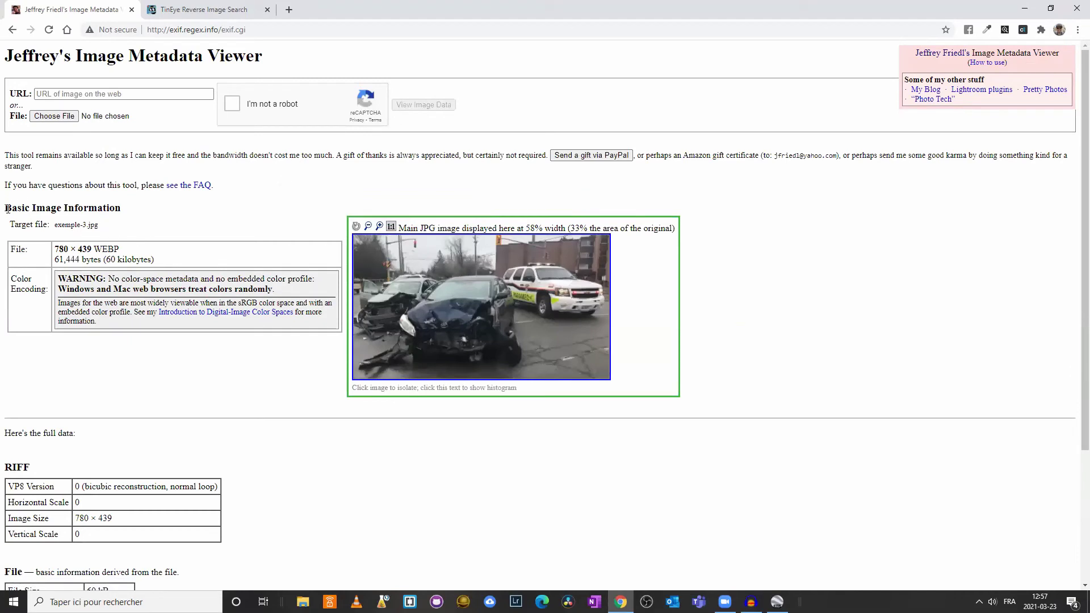
# Step: Examine the basic image information and full data of exemple-3.jpg, checking the file format and any remaining metadata
pyautogui.moveTo(5, 208); pyautogui.dragTo(148, 211)
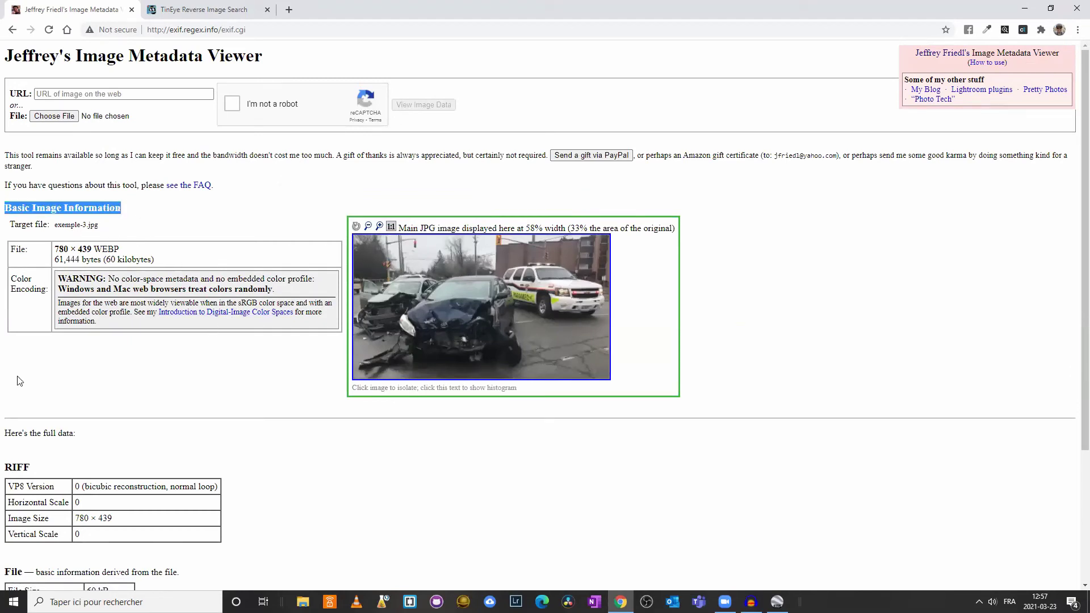
pyautogui.moveTo(94, 249); pyautogui.dragTo(131, 257)
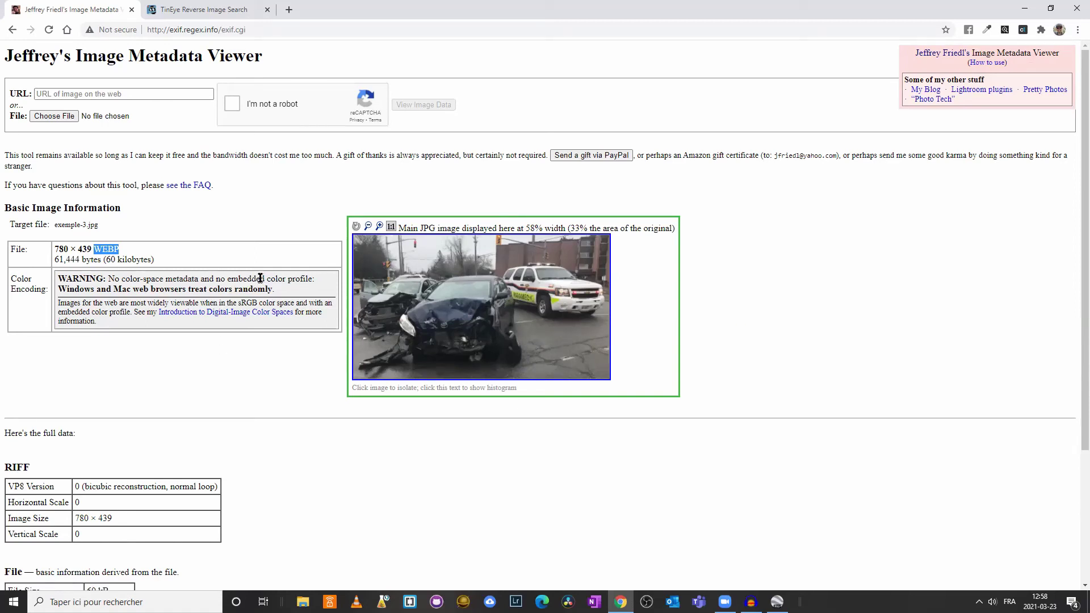
pyautogui.scroll(-4, 182, 301)
pyautogui.scroll(3, 187, 312)
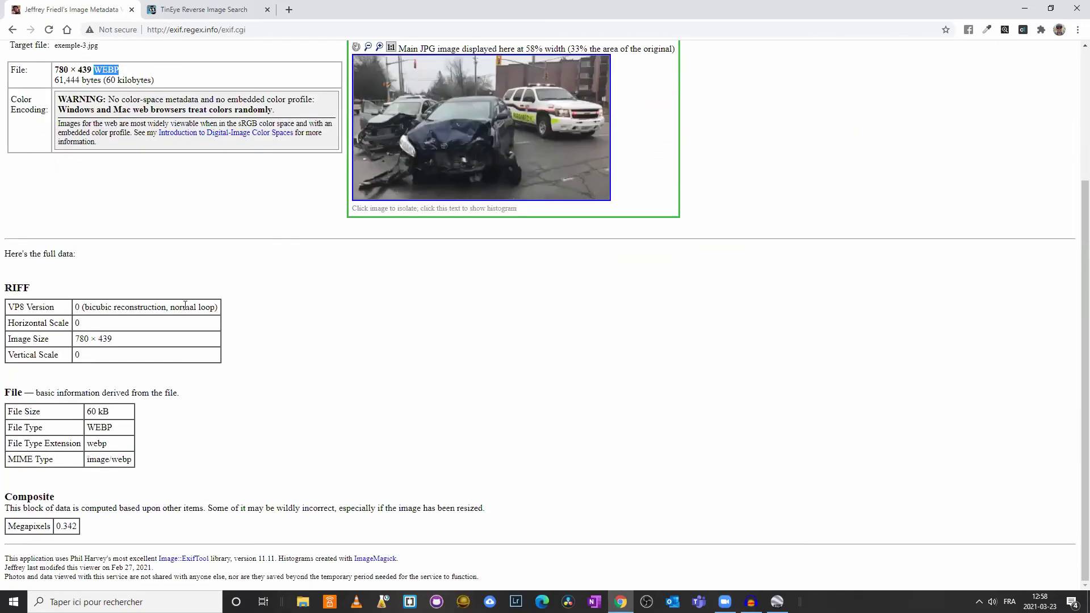
pyautogui.scroll(1, 188, 311)
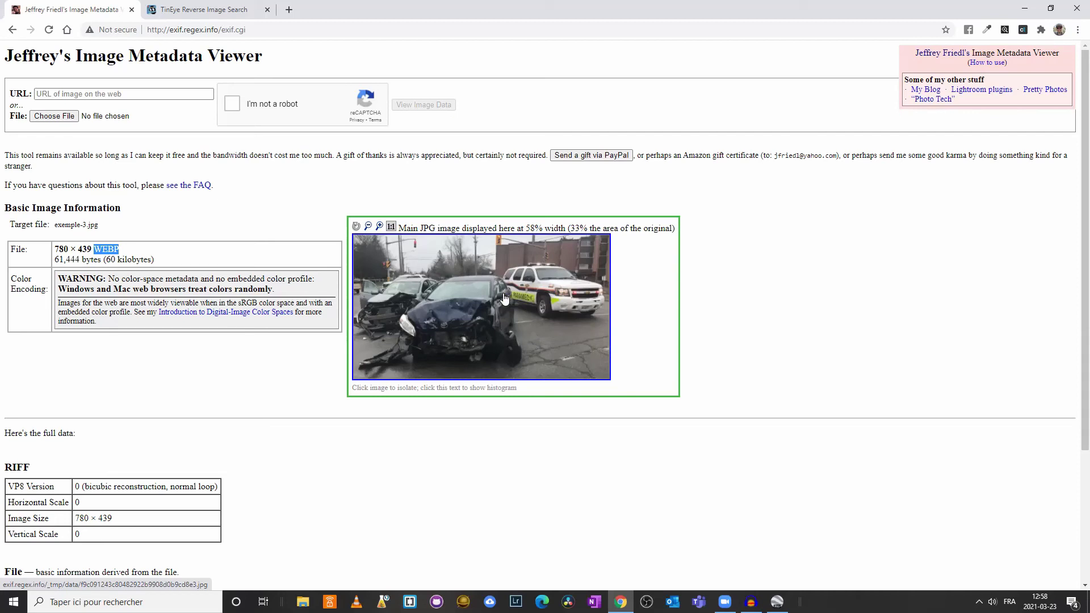
# Step: Run a TinEye reverse image search on exemple-3.jpg from Bureau
pyautogui.click(195, 12)
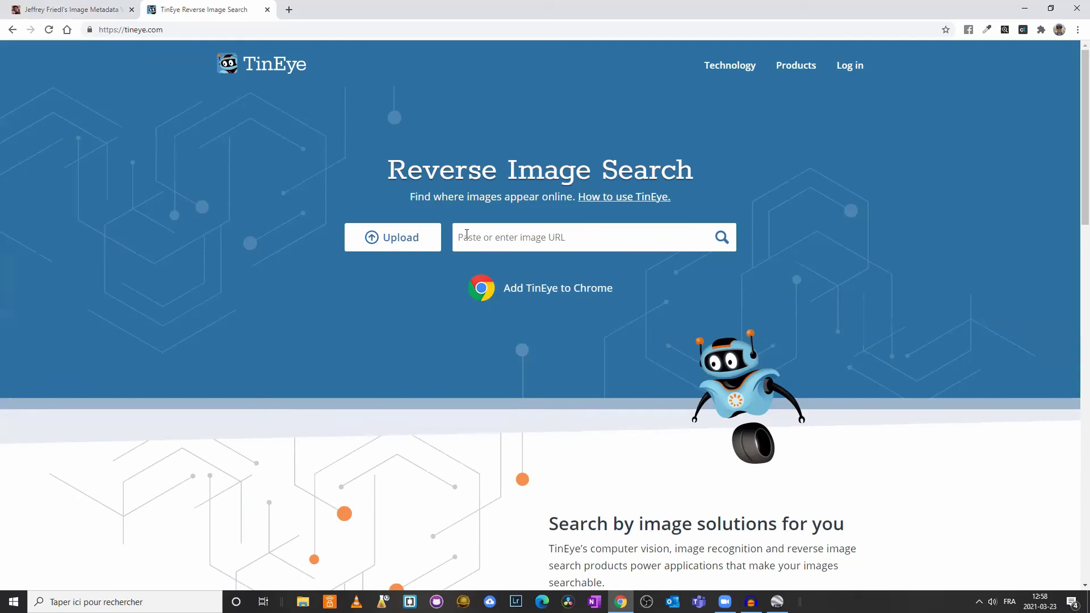
pyautogui.click(419, 241)
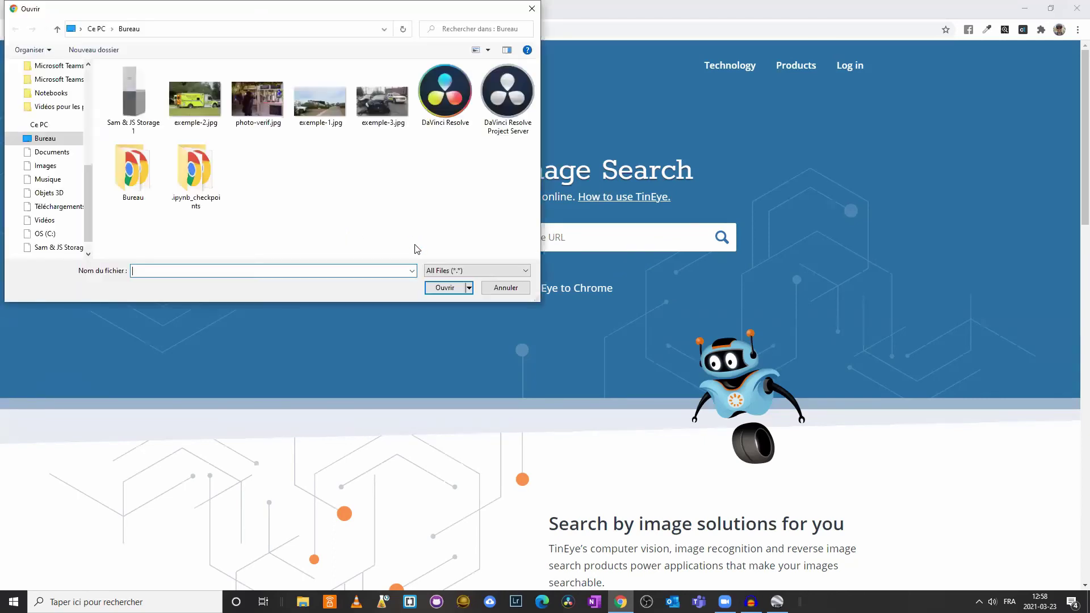
pyautogui.click(382, 100)
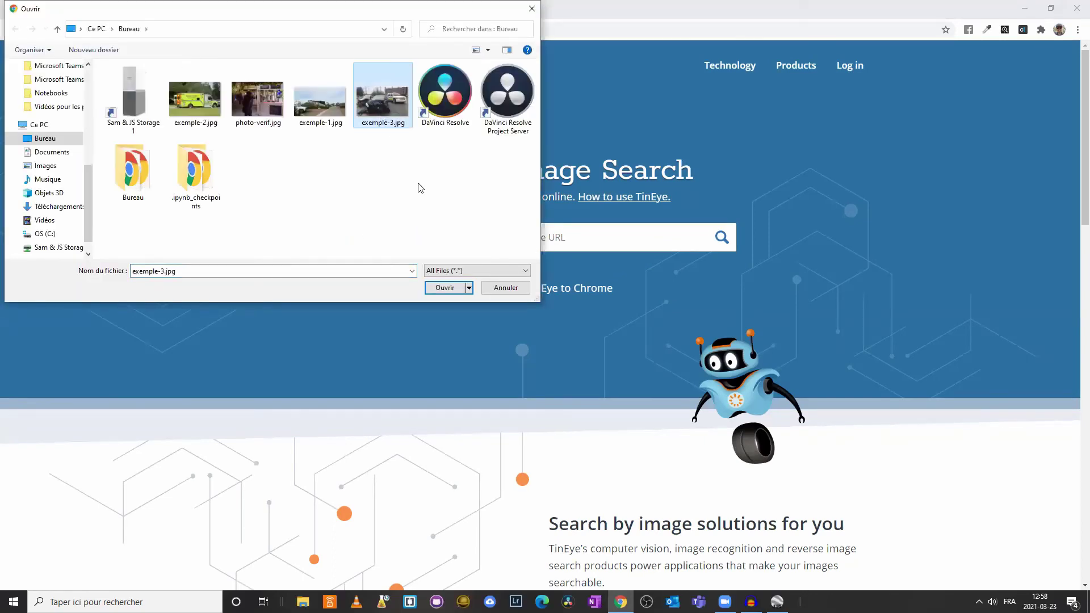
pyautogui.click(440, 288)
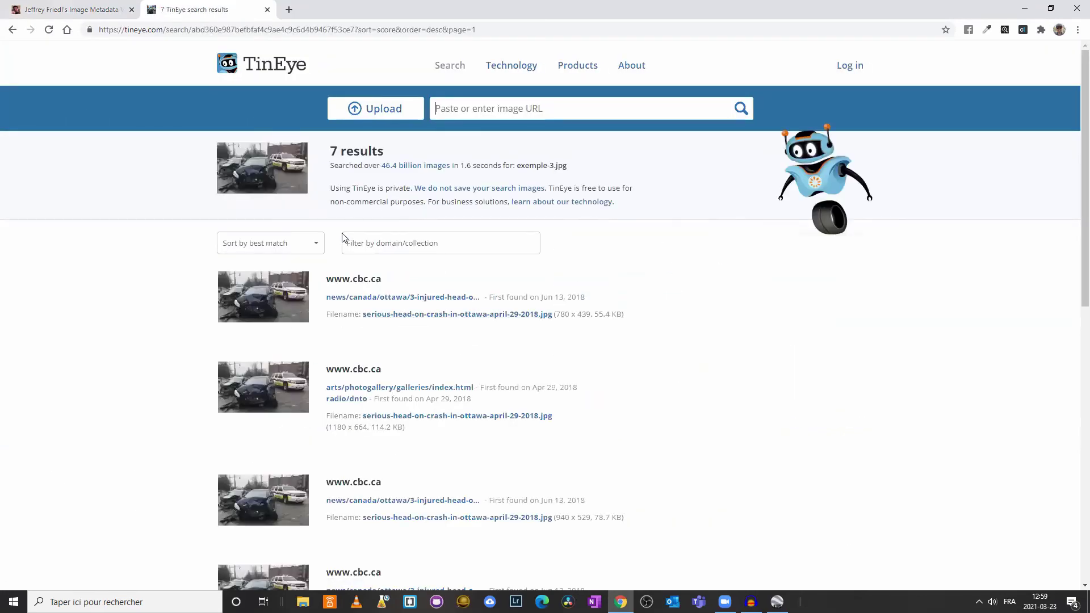
pyautogui.scroll(-1, 326, 346)
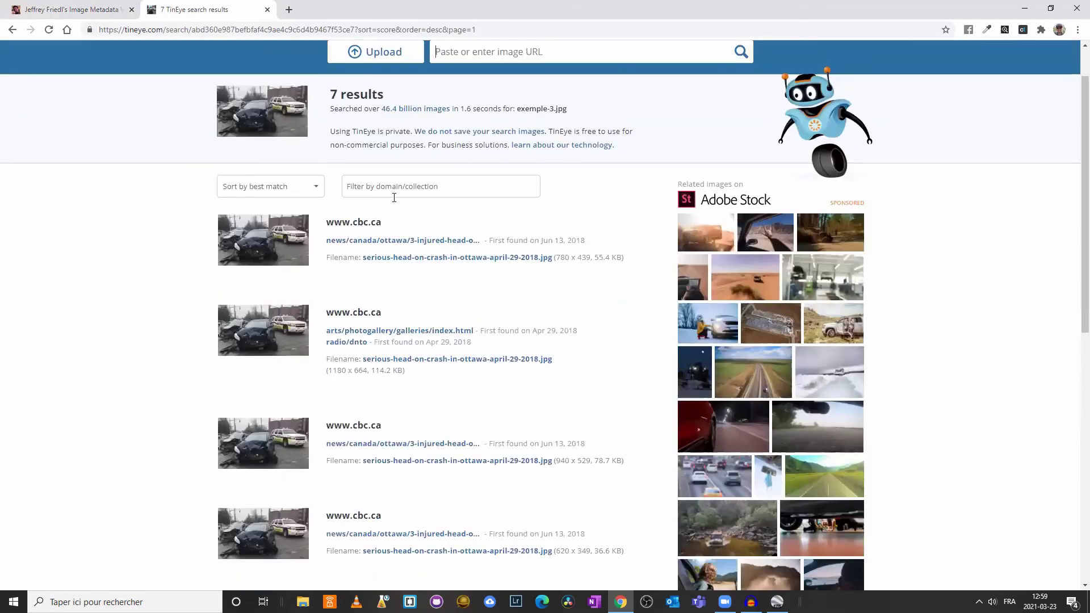
pyautogui.scroll(-6, 394, 197)
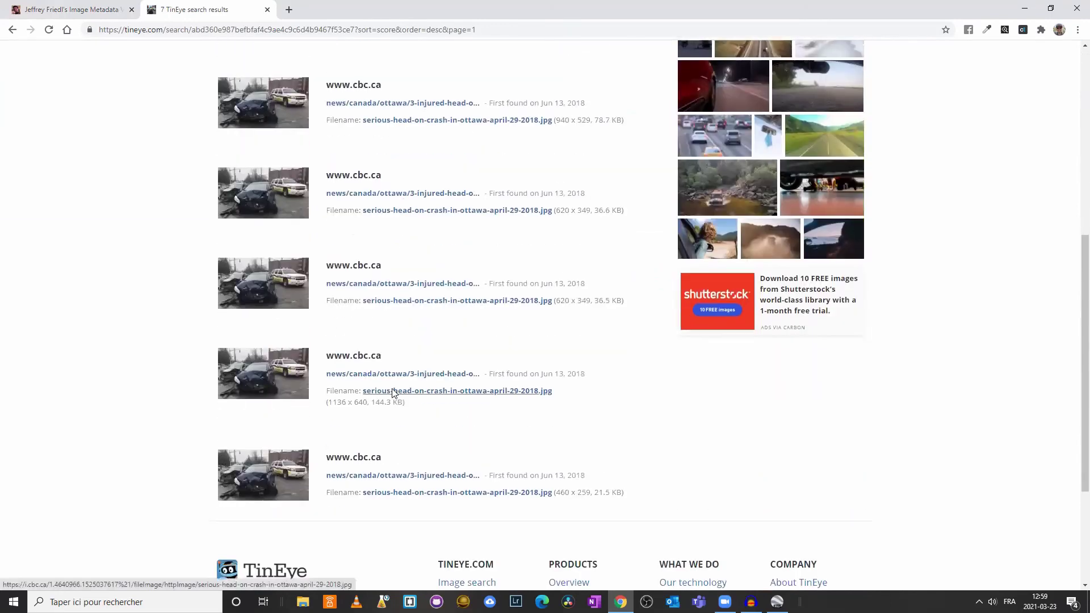
pyautogui.scroll(7, 419, 226)
pyautogui.rightClick(415, 242)
pyautogui.click(444, 248)
pyautogui.click(331, 9)
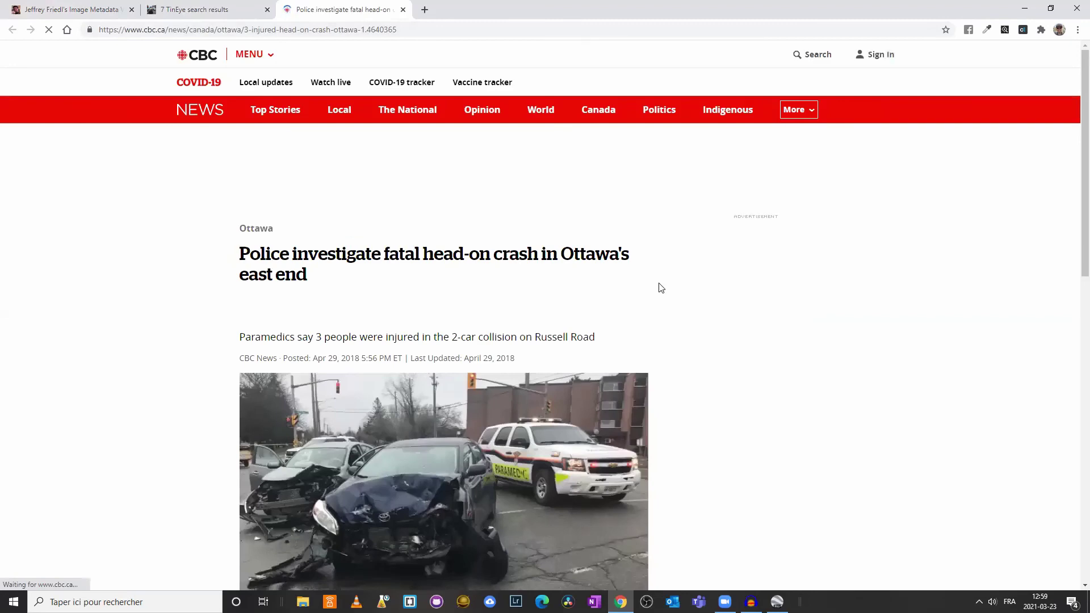
# Step: Read the CBC article on the Ottawa head-on crash and check the photo caption for its date and source credit
pyautogui.scroll(-3, 478, 173)
pyautogui.scroll(-3, 405, 312)
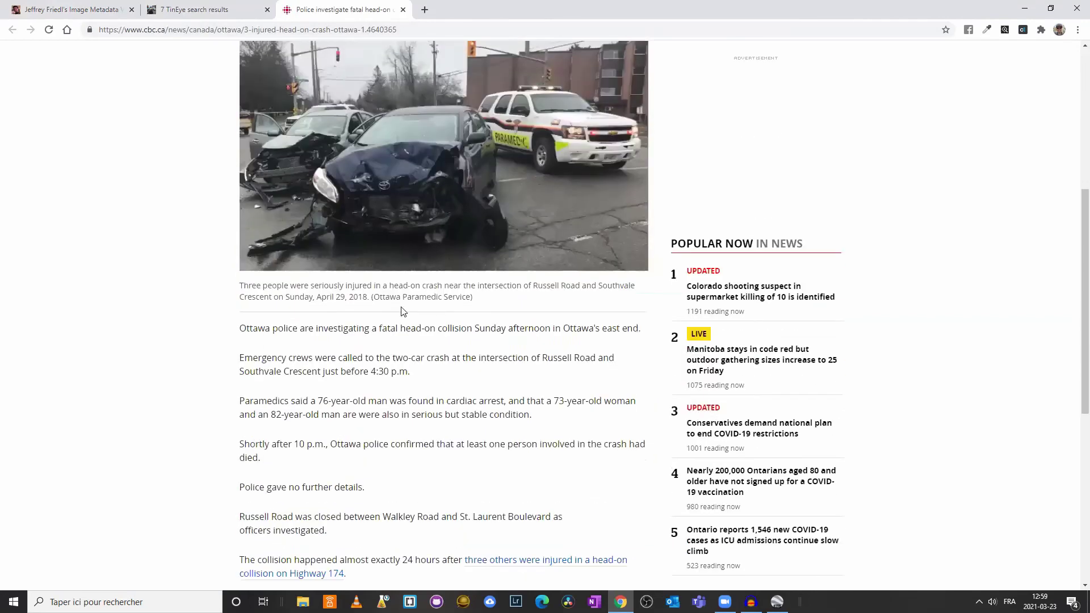
pyautogui.moveTo(319, 297); pyautogui.dragTo(369, 301)
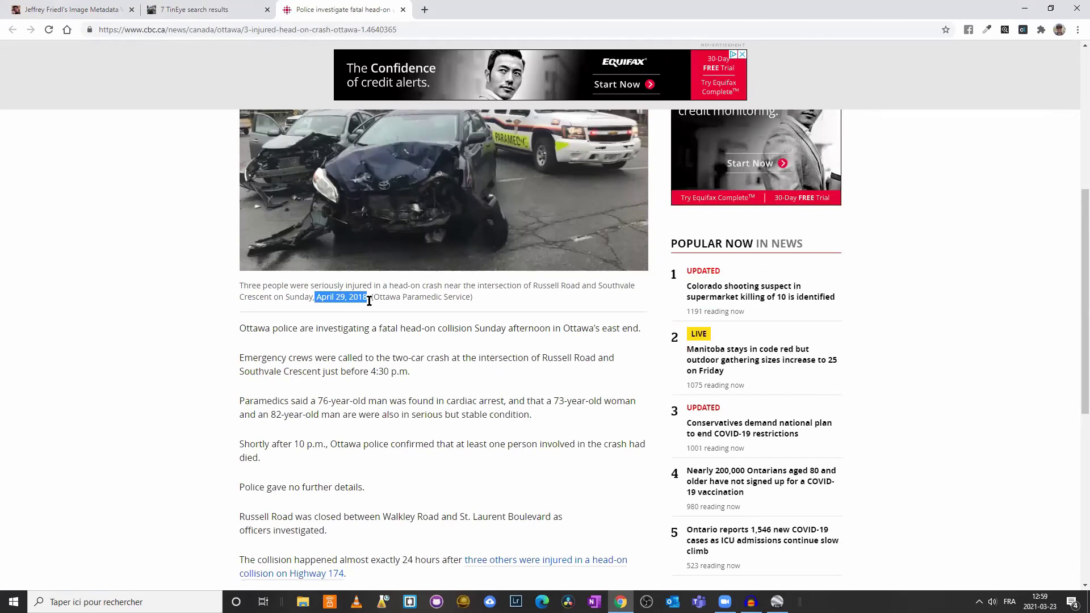
pyautogui.moveTo(375, 298); pyautogui.dragTo(471, 297)
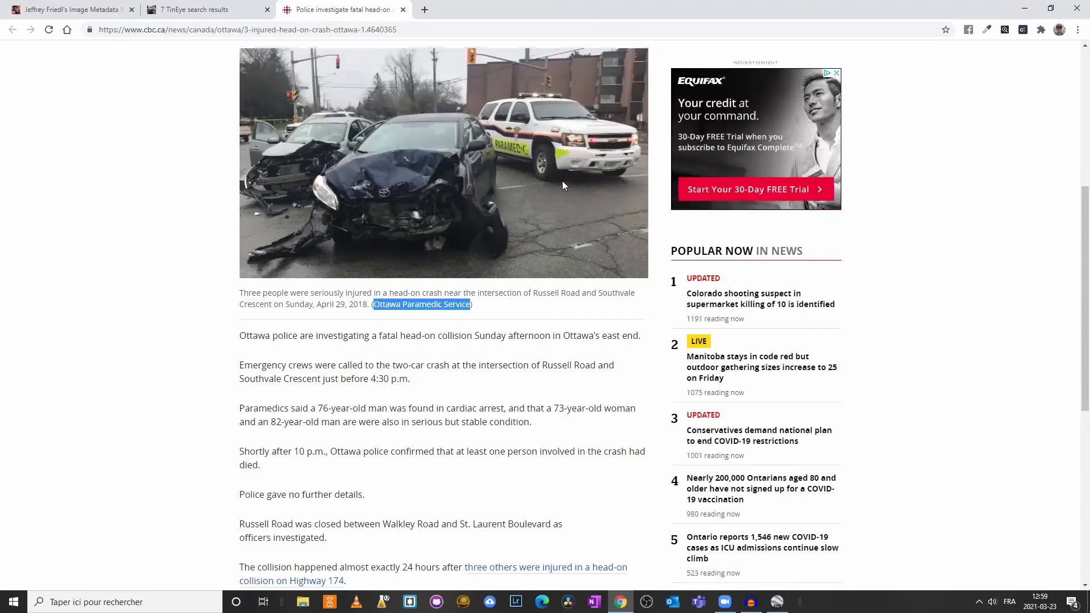
pyautogui.scroll(2, 562, 181)
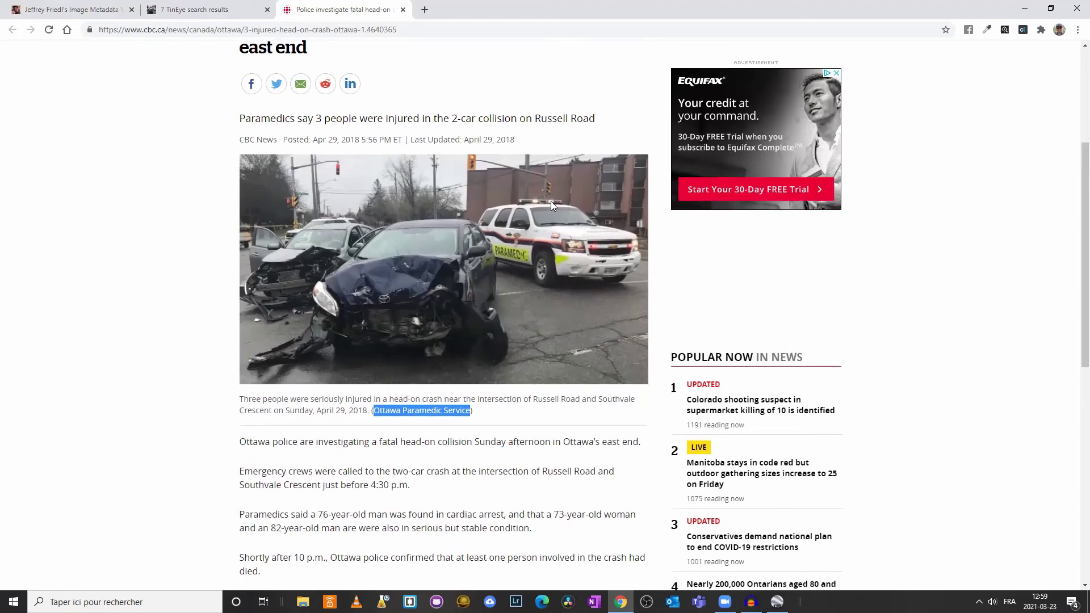